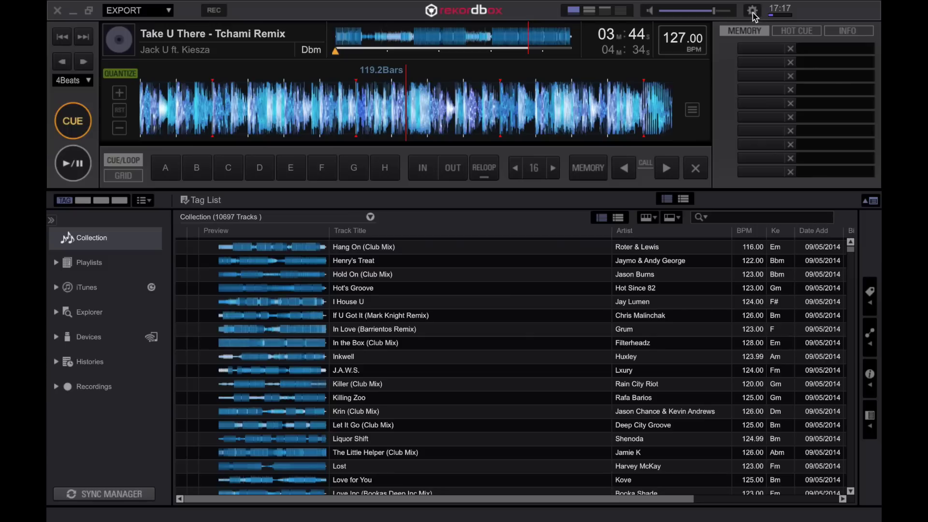
# Set the waveform colour to RGB in the View preferences and close Preferences
pyautogui.click(751, 11)
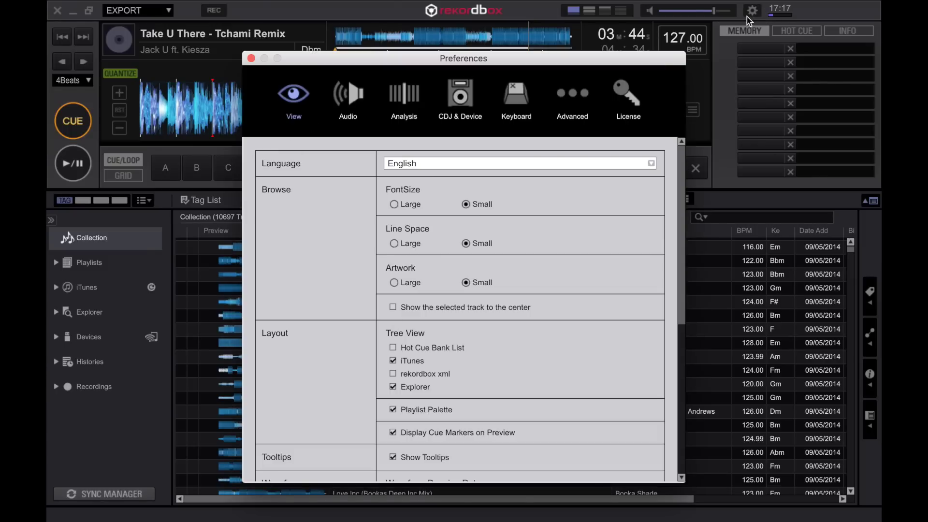
pyautogui.scroll(-1, 333, 328)
pyautogui.scroll(-5, 333, 328)
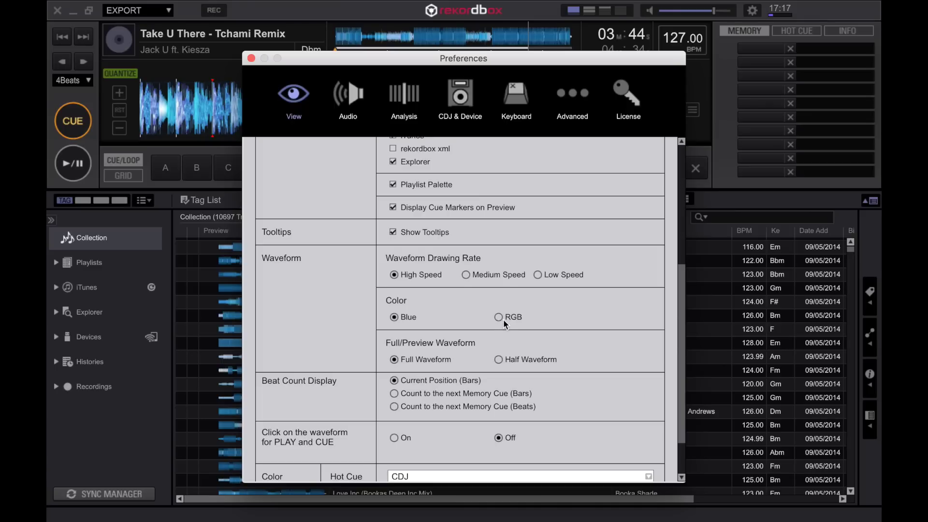
pyautogui.click(500, 318)
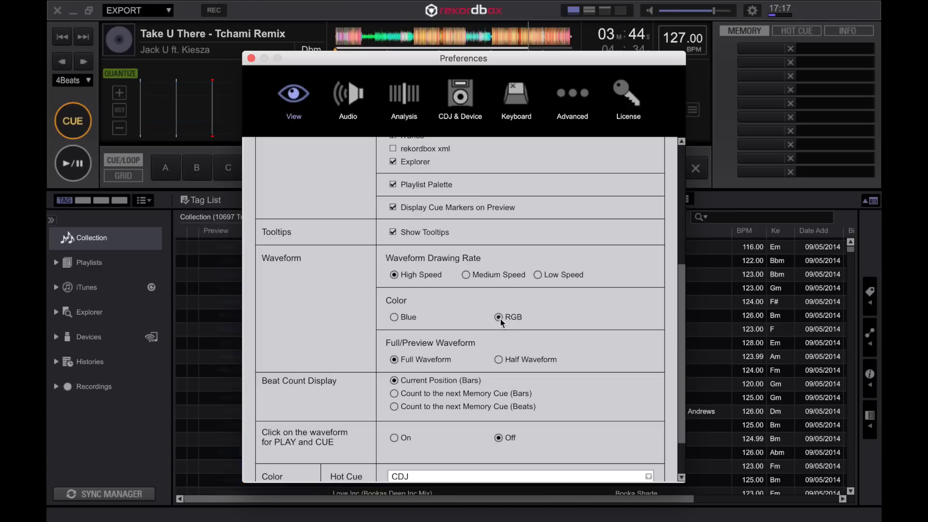
pyautogui.click(251, 59)
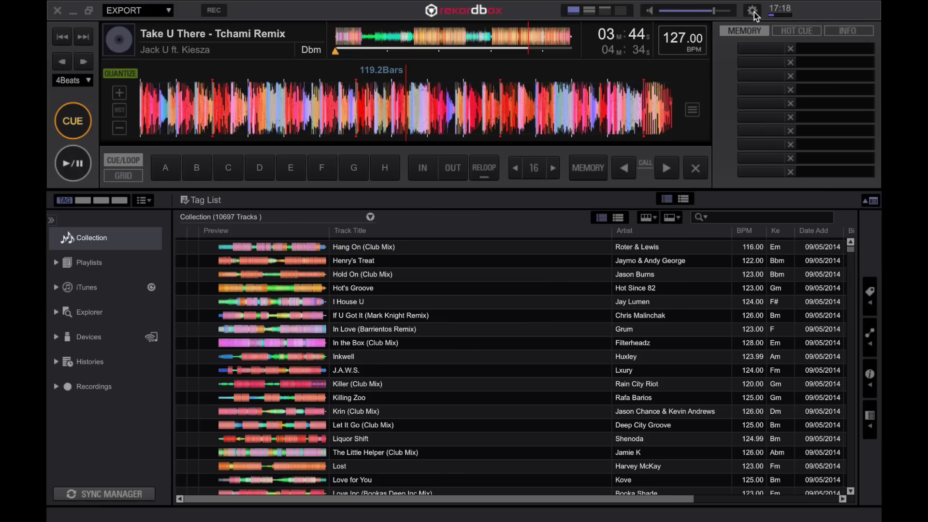
# Switch the browser between the iTunes and Explorer views, ending on the iTunes view
pyautogui.click(86, 289)
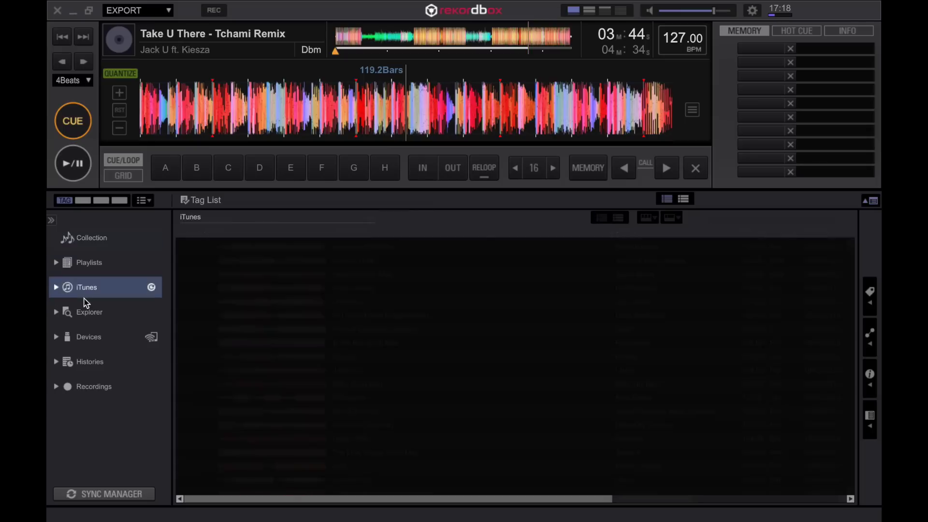
pyautogui.click(106, 314)
pyautogui.click(88, 289)
pyautogui.click(88, 313)
pyautogui.click(88, 289)
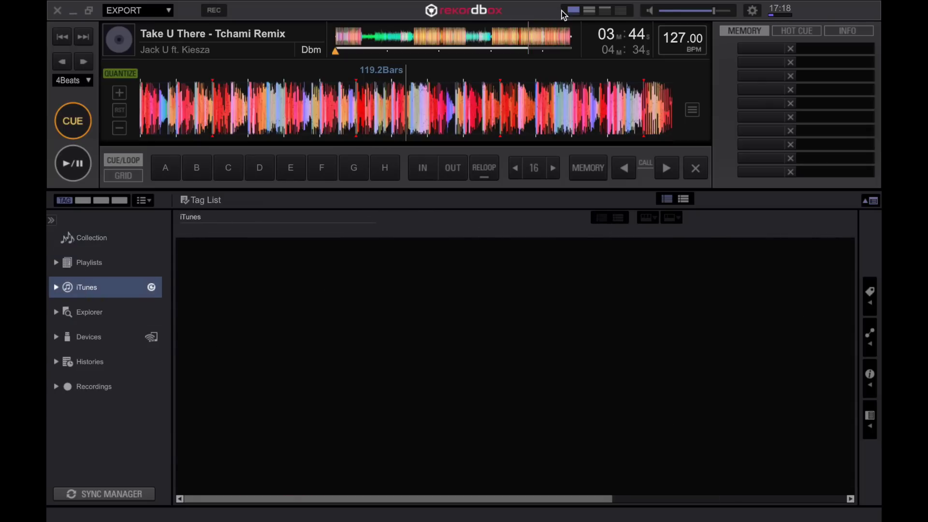
# Enable Hot Cue Bank List under Tree View in the View preferences, then close Preferences
pyautogui.click(752, 11)
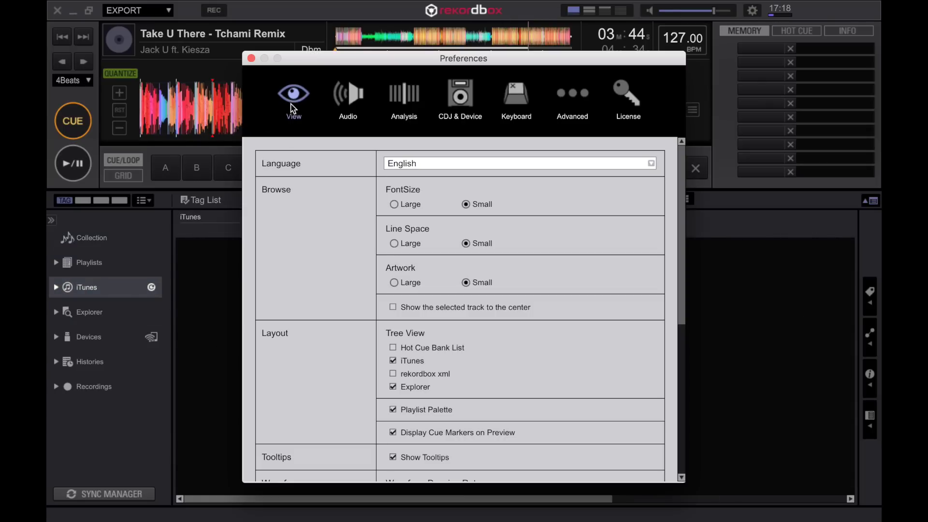
pyautogui.scroll(-1, 332, 286)
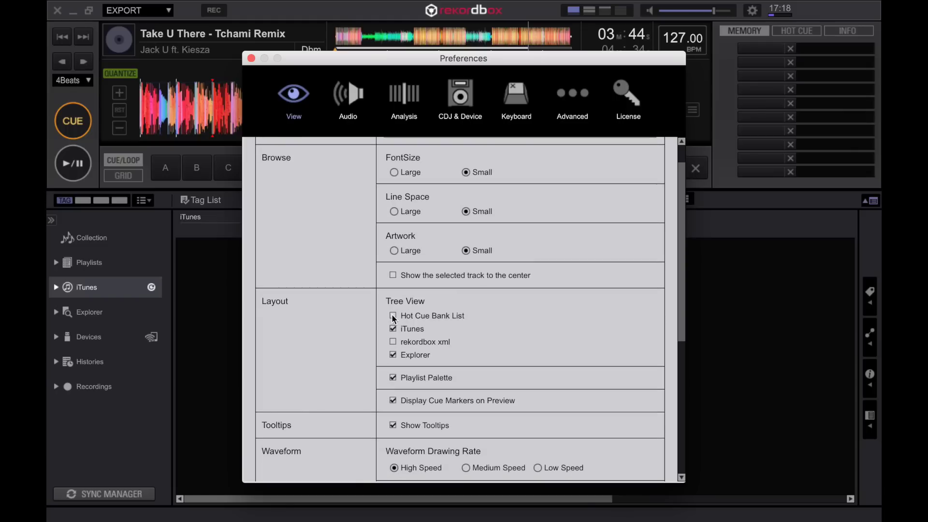
pyautogui.click(393, 316)
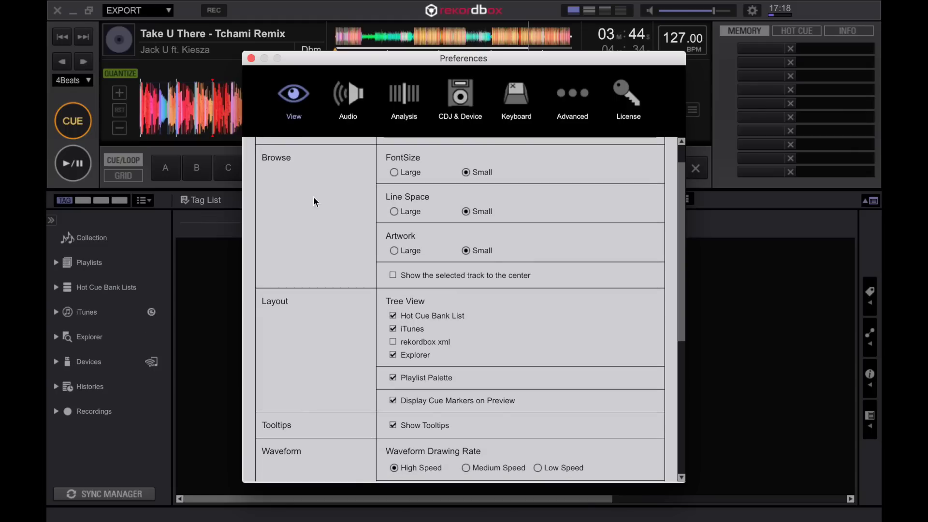
pyautogui.click(251, 58)
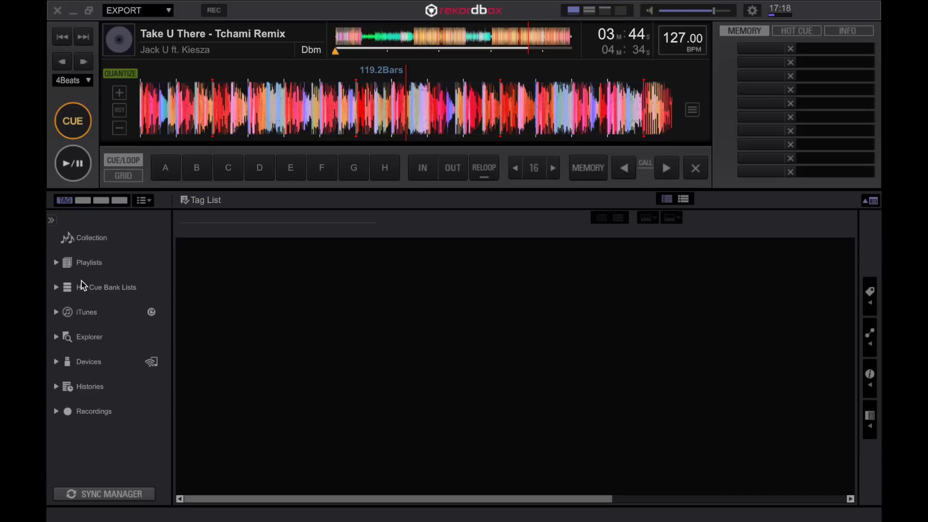
# Create a new hot cue bank list named 'Rekordbox Tips Example'
pyautogui.click(99, 290)
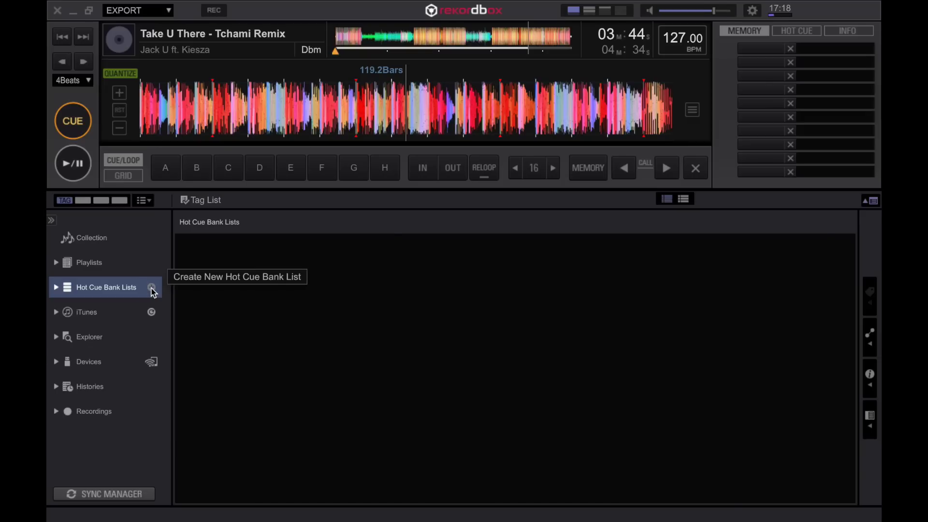
pyautogui.click(151, 288)
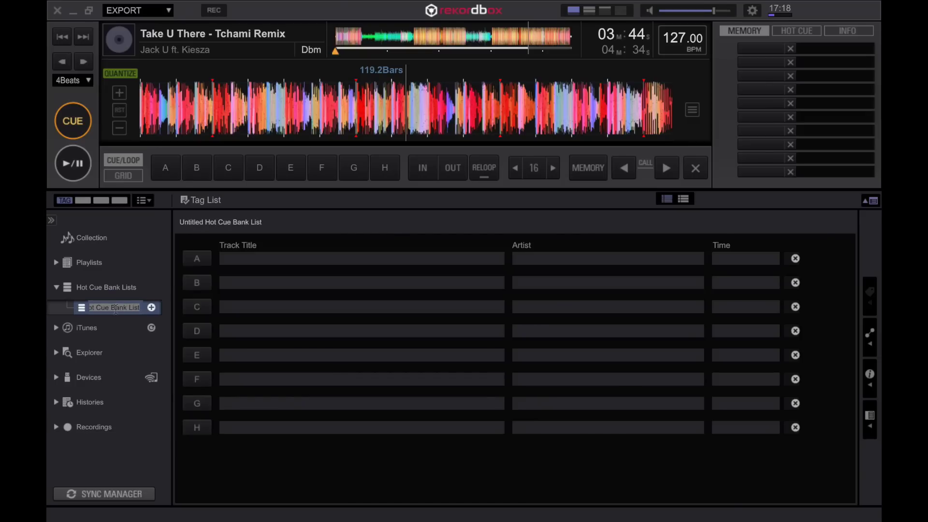
pyautogui.write('Rekordbox Tips Example')
pyautogui.press('Return')
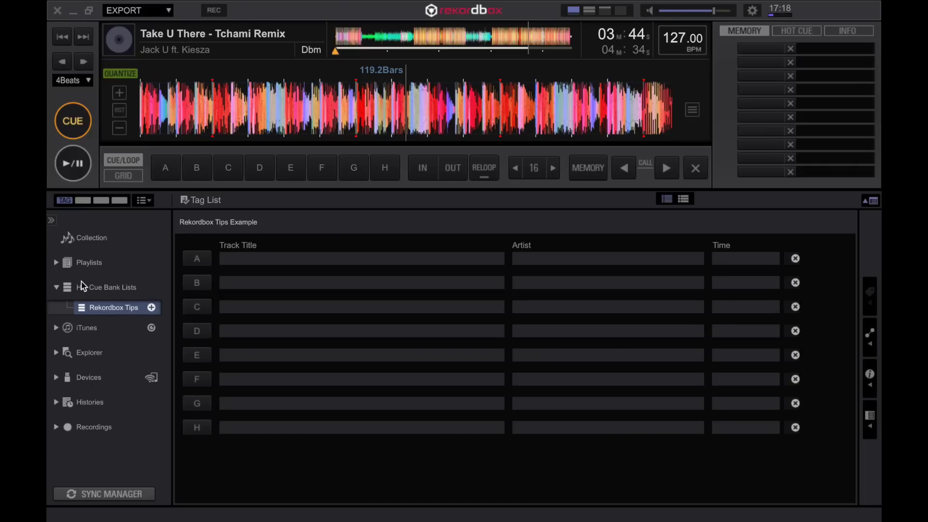
# Load Pump Up The Jam from the Hot Cue Bank Example playlist and start playback
pyautogui.click(56, 262)
pyautogui.click(105, 285)
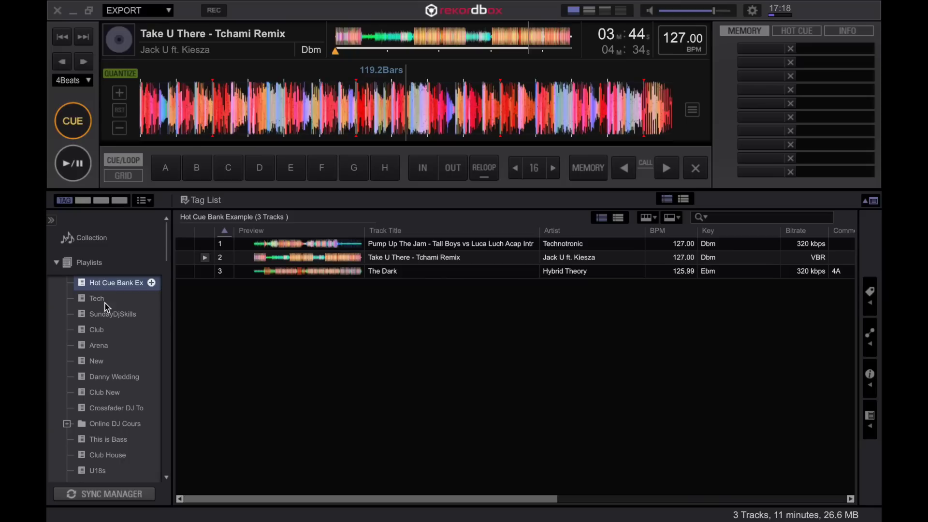
pyautogui.click(405, 244)
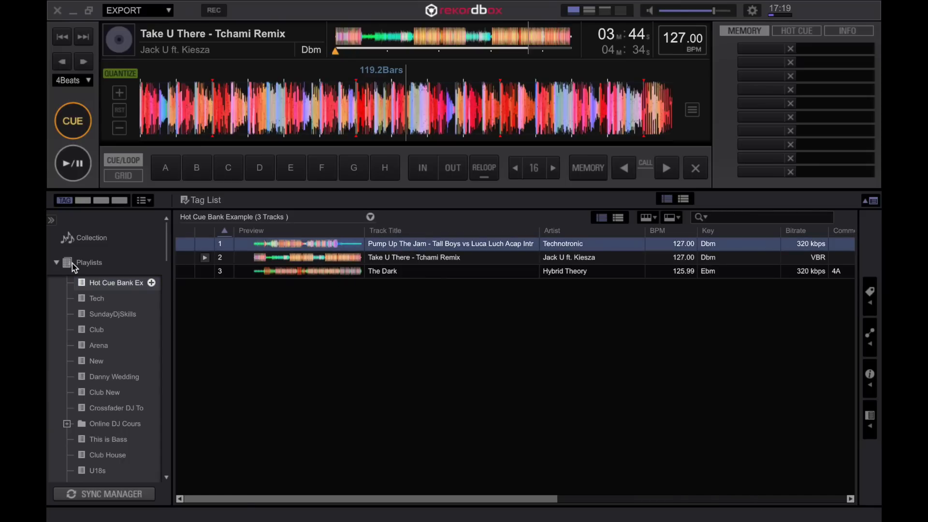
pyautogui.press('Return')
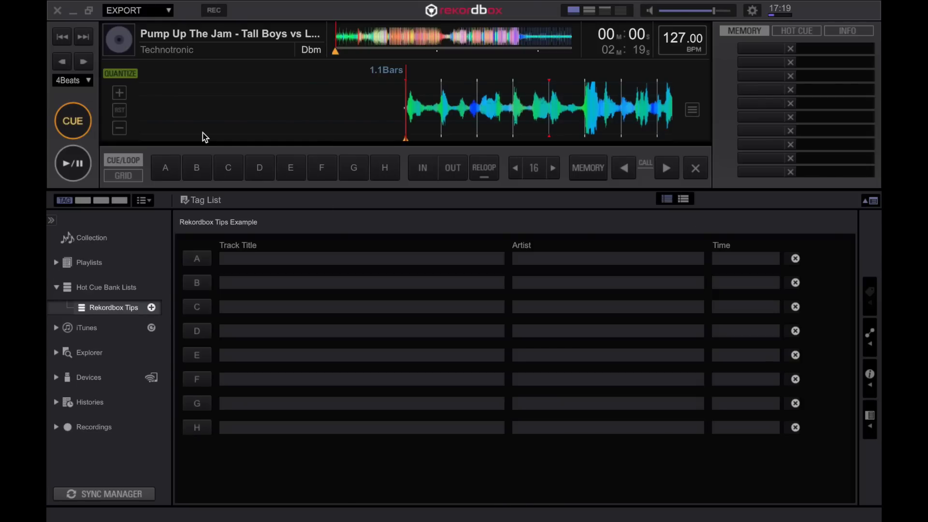
pyautogui.press('space')
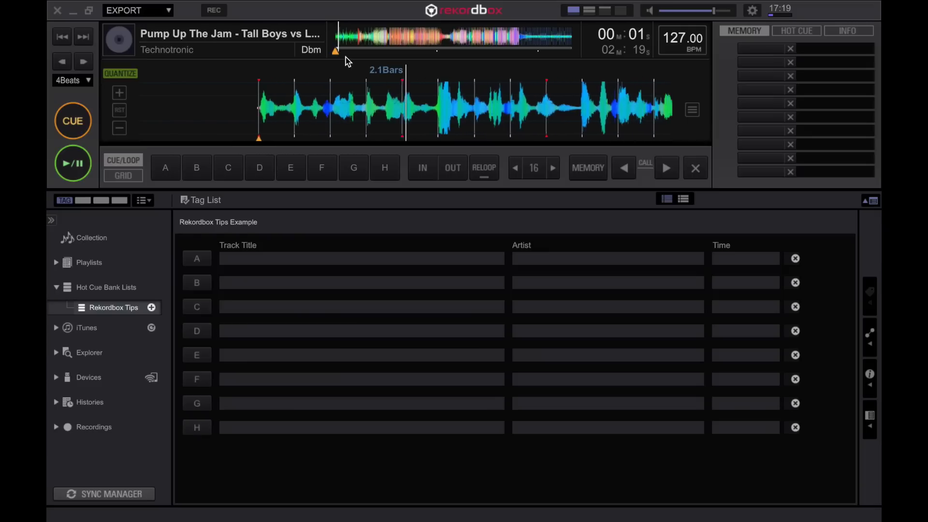
# Return Pump Up The Jam to its start and store it in bank slot A at 00:00:022
pyautogui.click(345, 42)
pyautogui.click(344, 43)
pyautogui.click(336, 42)
pyautogui.press('space')
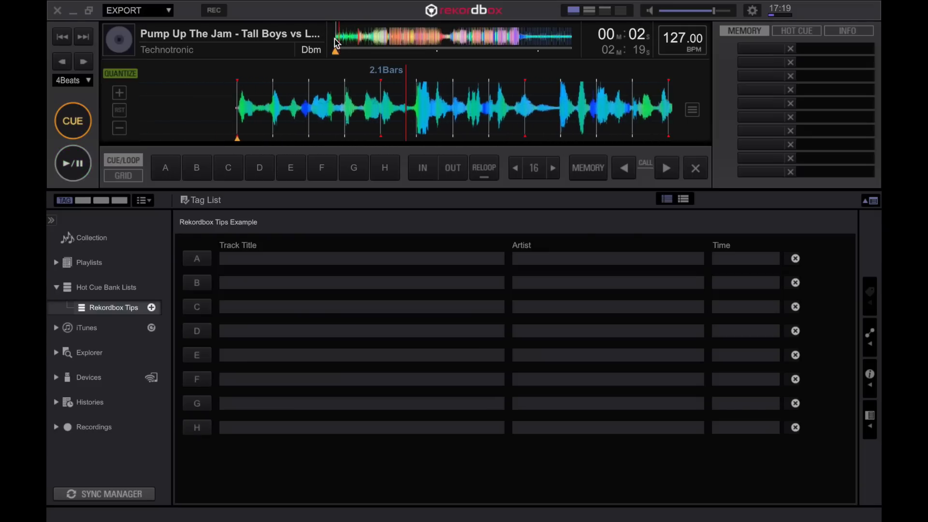
pyautogui.moveTo(347, 105); pyautogui.dragTo(516, 107)
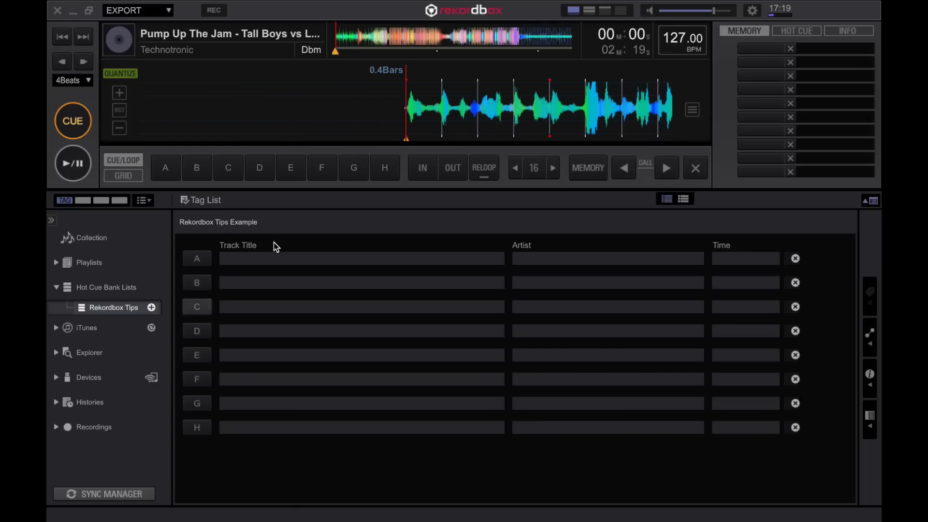
pyautogui.click(197, 263)
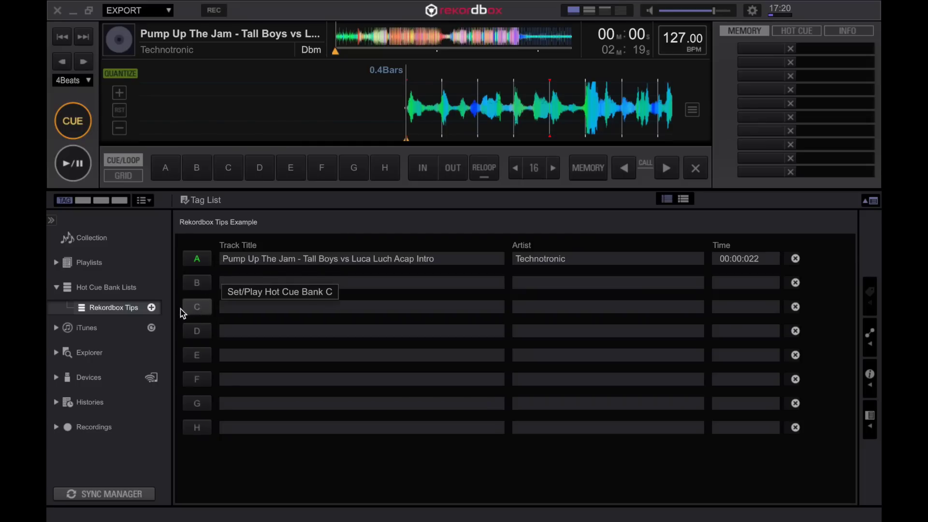
# Load Take U There - Tchami Remix from Hot Cue Bank Example, then show the Rekordbox Tips Example list
pyautogui.click(57, 263)
pyautogui.click(104, 284)
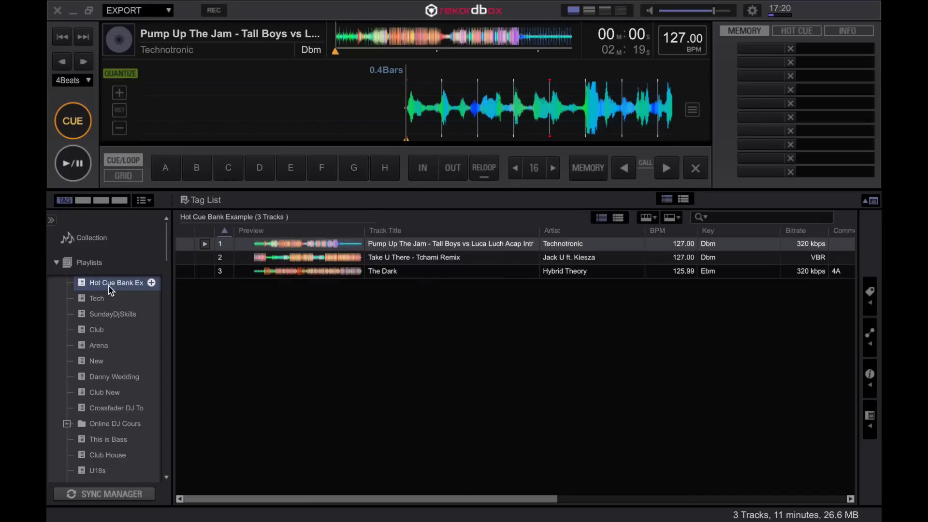
pyautogui.doubleClick(391, 260)
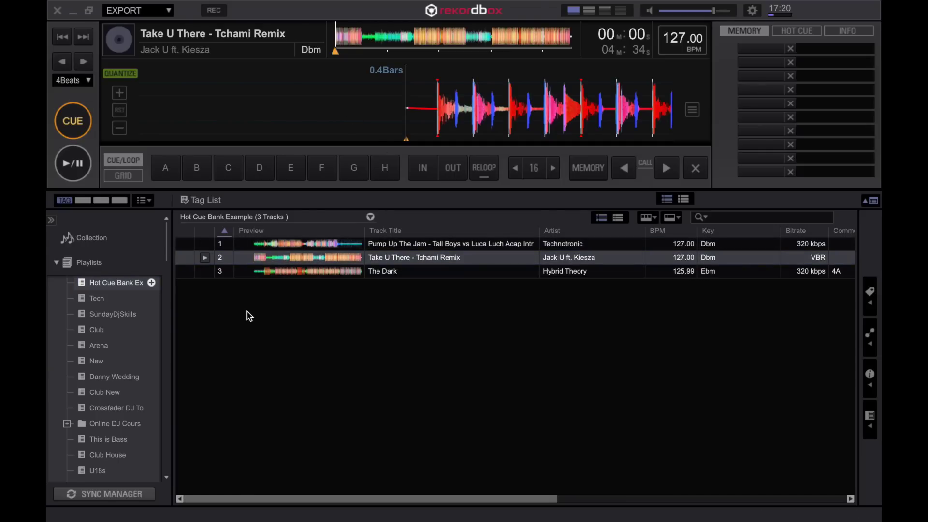
pyautogui.click(56, 262)
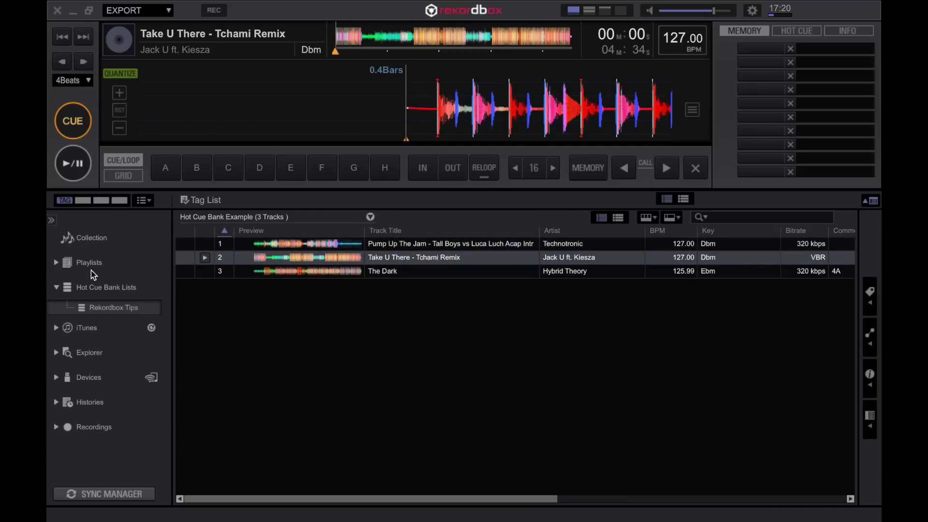
pyautogui.click(104, 310)
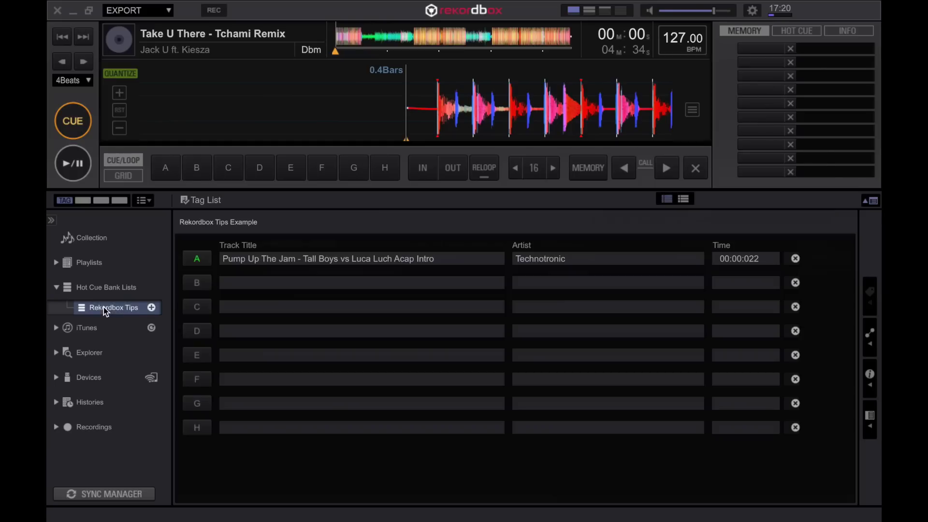
# Store Take U There at 01:29:241 in bank slot B, then test cues A and B
pyautogui.click(412, 40)
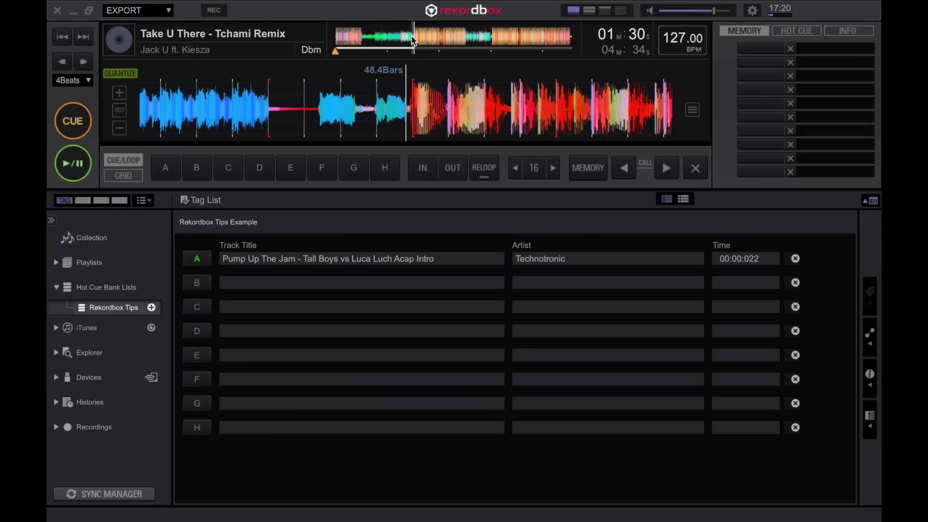
pyautogui.press('space')
pyautogui.moveTo(377, 105); pyautogui.dragTo(516, 107)
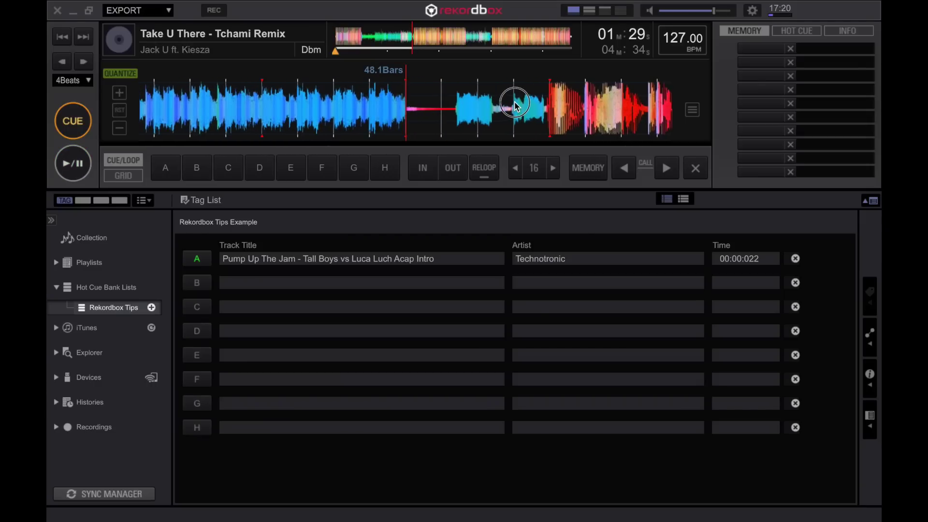
pyautogui.click(198, 285)
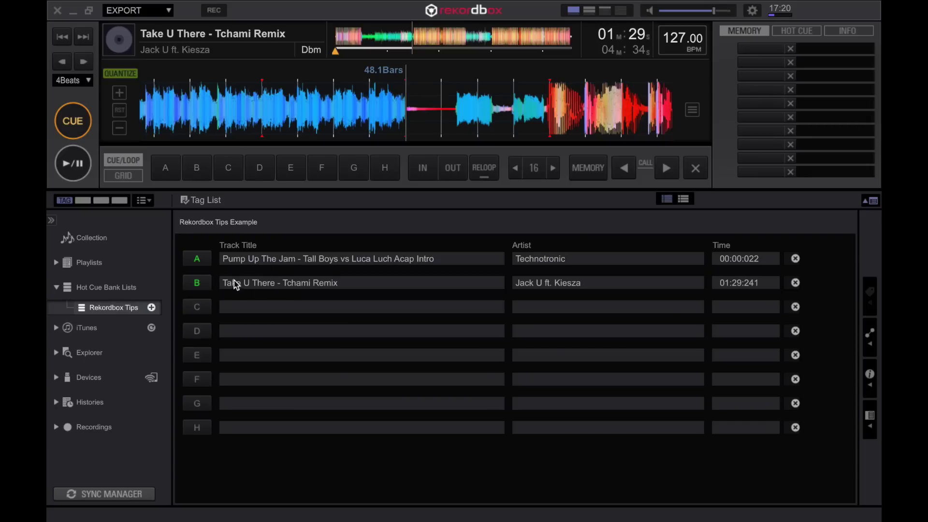
pyautogui.click(198, 260)
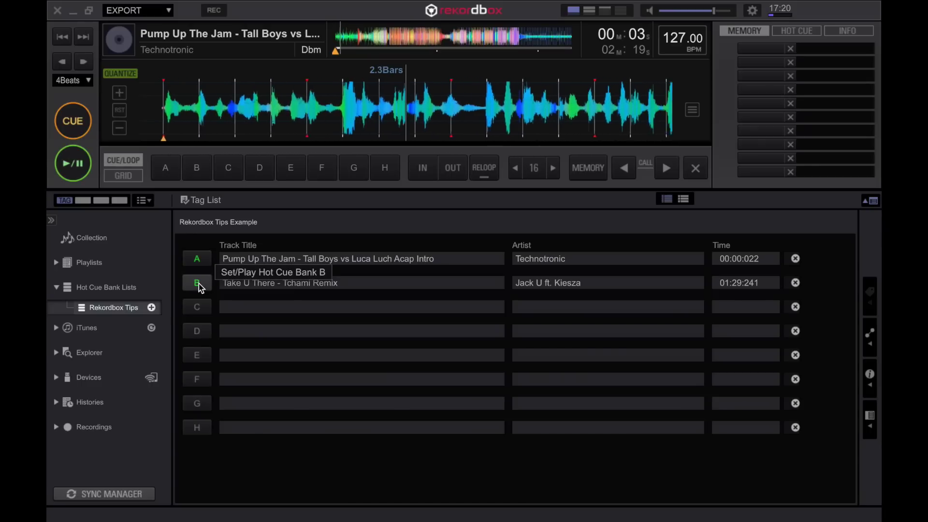
pyautogui.click(200, 285)
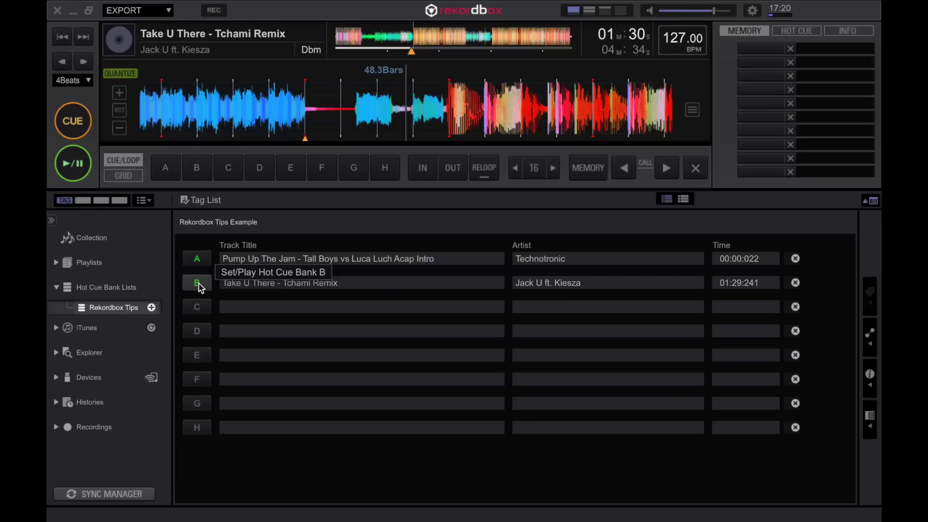
pyautogui.press('space')
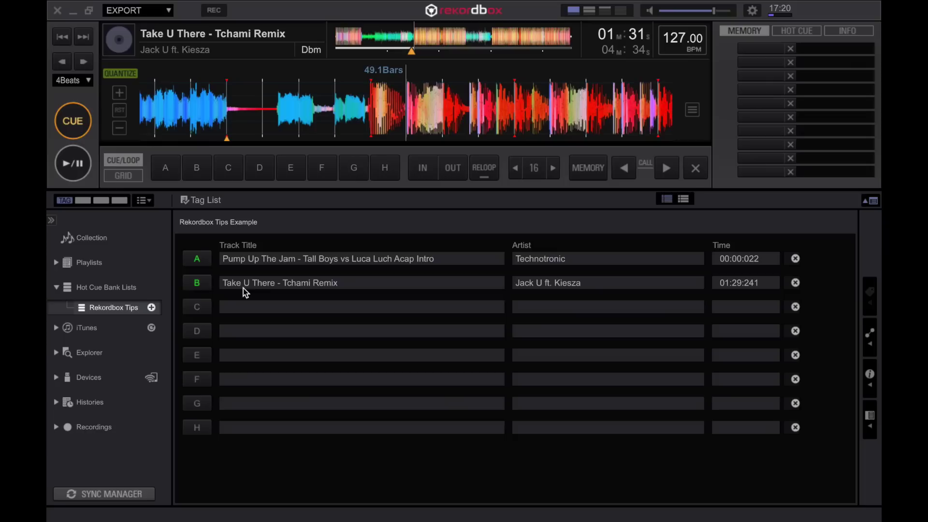
# Load The Dark from the Hot Cue Bank Example playlist and select each of its three tracks
pyautogui.click(57, 263)
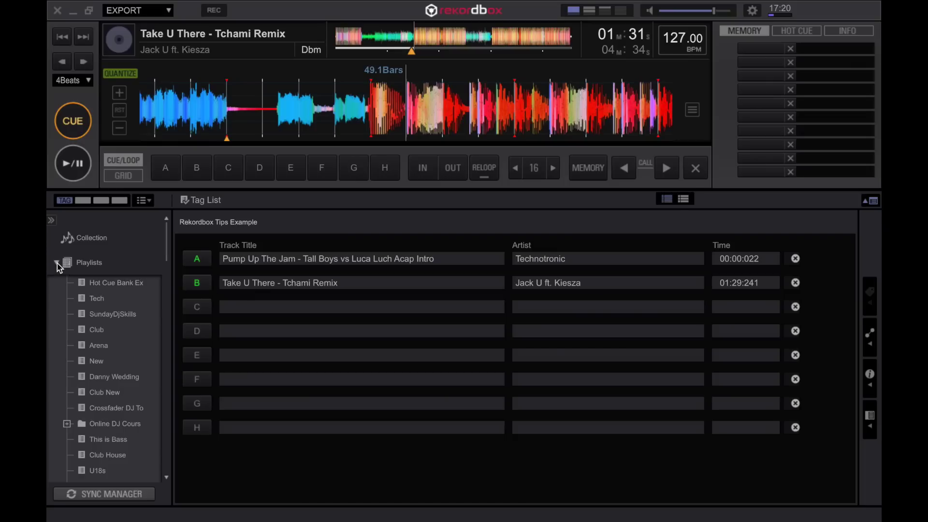
pyautogui.click(118, 283)
pyautogui.doubleClick(399, 272)
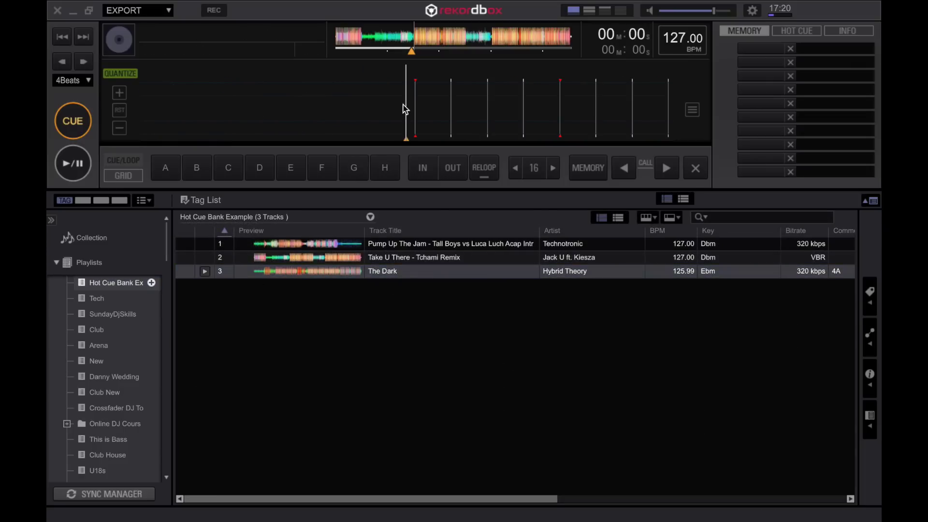
pyautogui.click(684, 244)
pyautogui.click(678, 257)
pyautogui.click(677, 270)
pyautogui.click(678, 258)
pyautogui.click(675, 245)
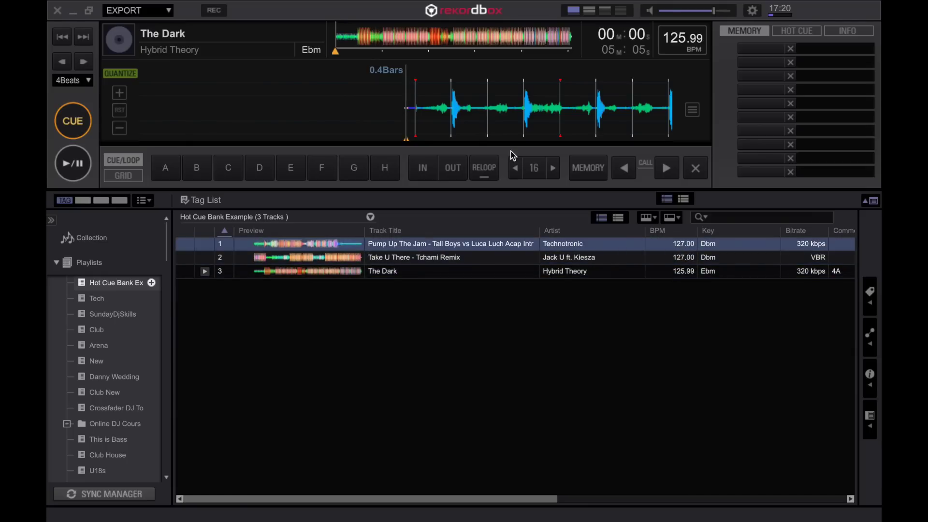
# Move The Dark to 01:01, then trigger the Take U There cue in bank slot B
pyautogui.click(382, 43)
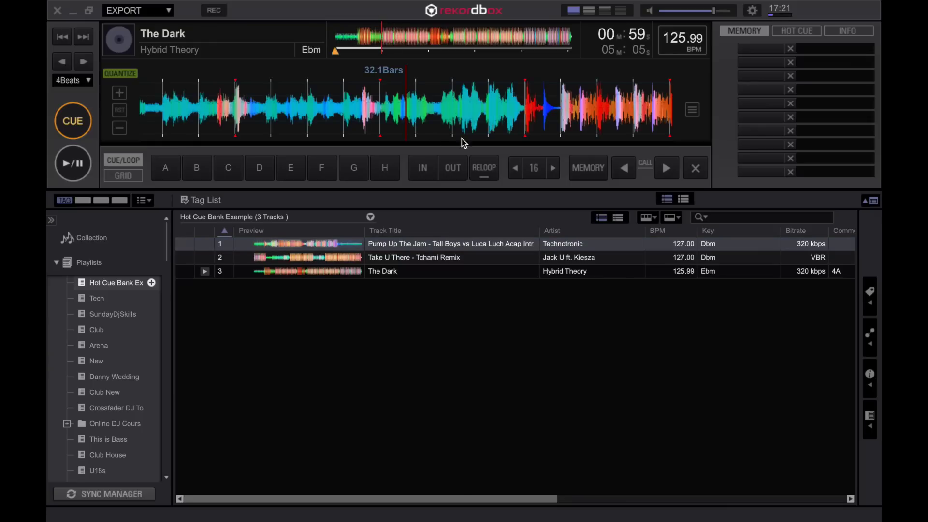
pyautogui.moveTo(485, 127); pyautogui.dragTo(364, 111)
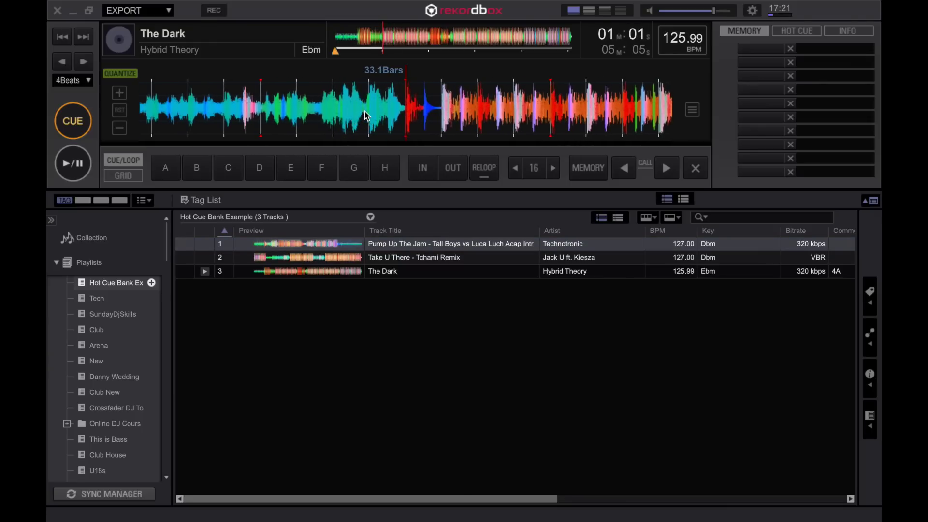
pyautogui.click(56, 262)
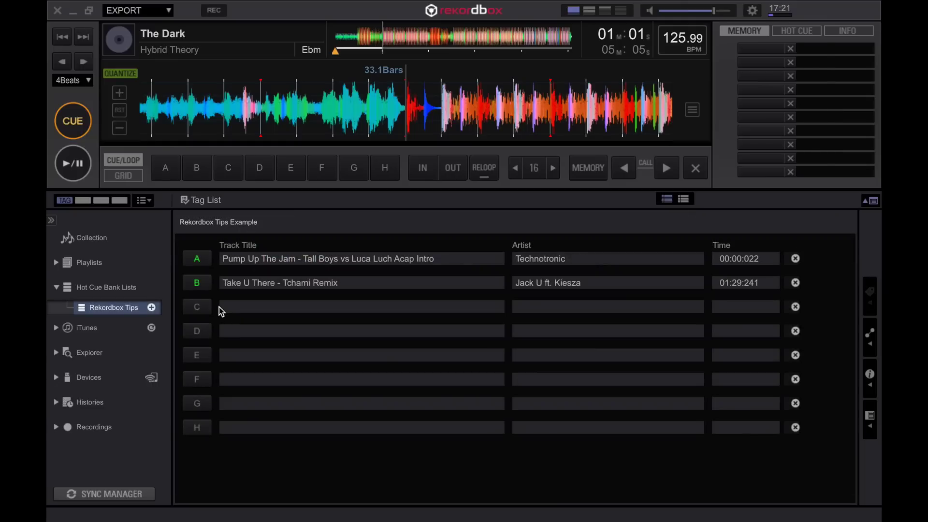
pyautogui.click(197, 284)
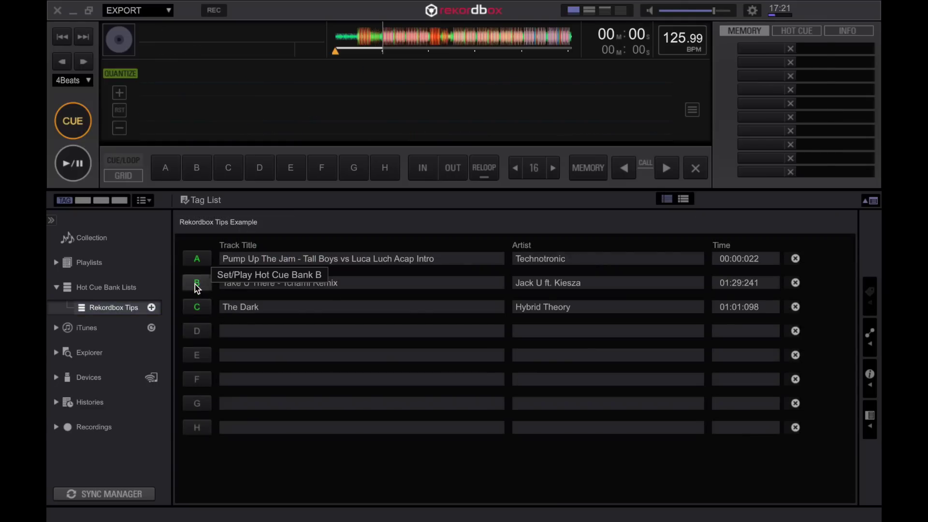
# Trigger bank C, then export the Rekordbox Tips Example bank list to the USB drive
pyautogui.click(196, 307)
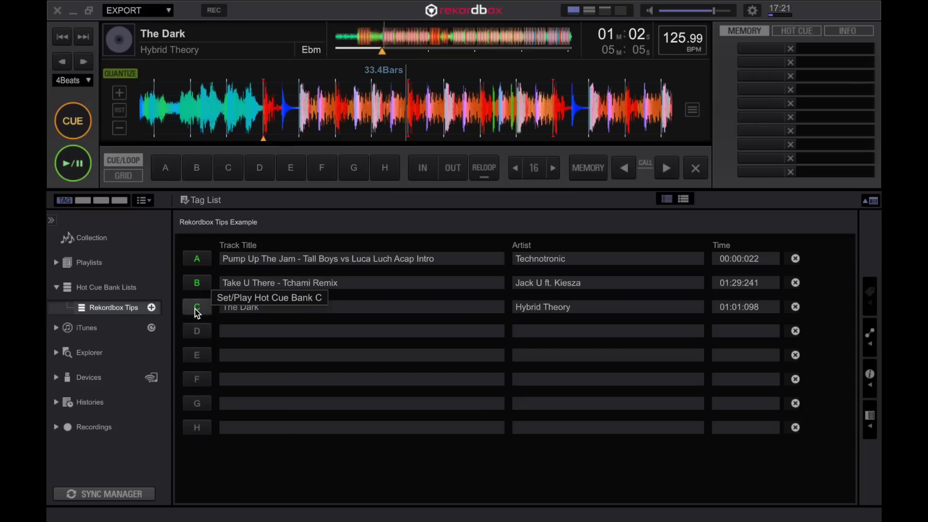
pyautogui.rightClick(112, 311)
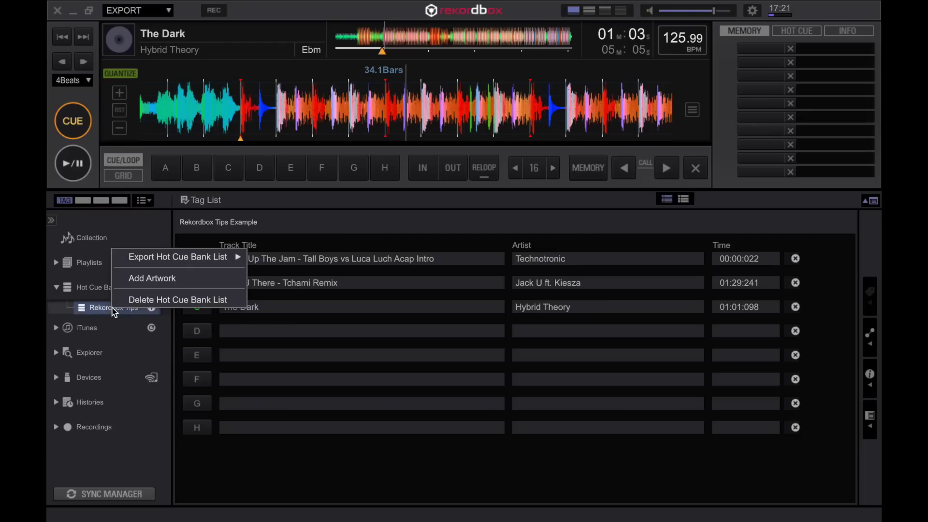
pyautogui.moveTo(172, 260)
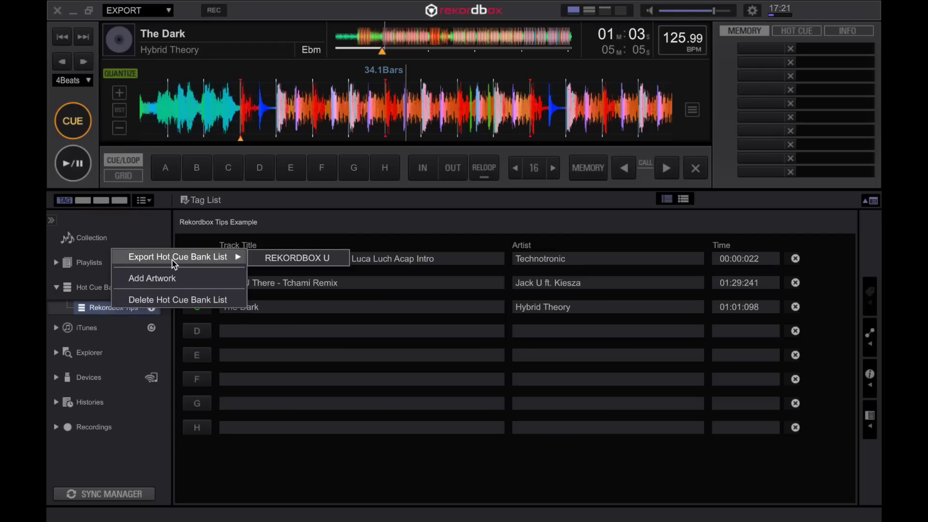
pyautogui.click(274, 260)
pyautogui.click(465, 375)
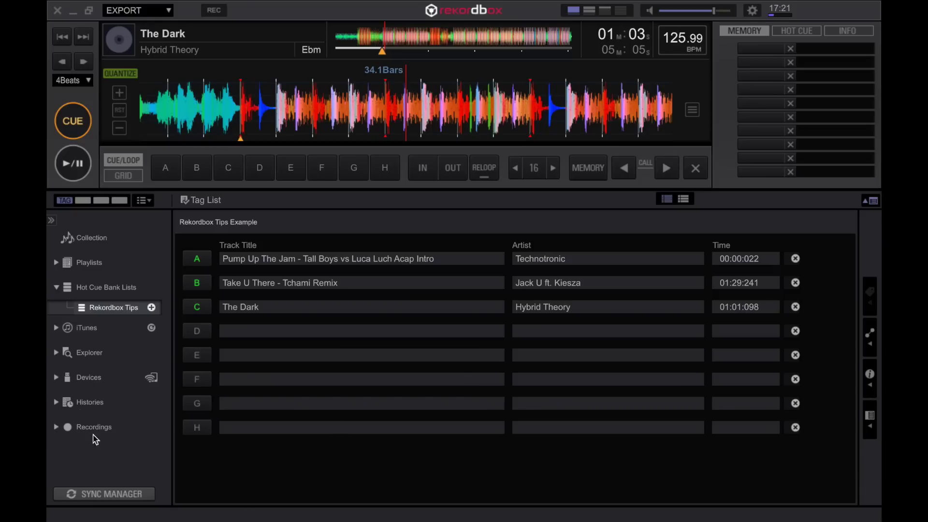
# Expand Devices and the USB drive to list its All Tracks, Playlists and hot cue bank lists
pyautogui.click(56, 377)
pyautogui.click(68, 398)
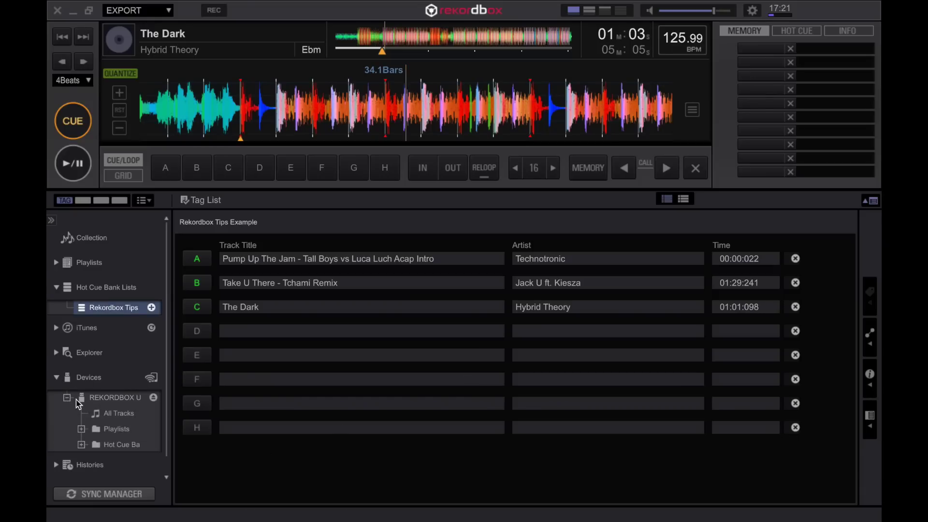
pyautogui.scroll(-1, 108, 424)
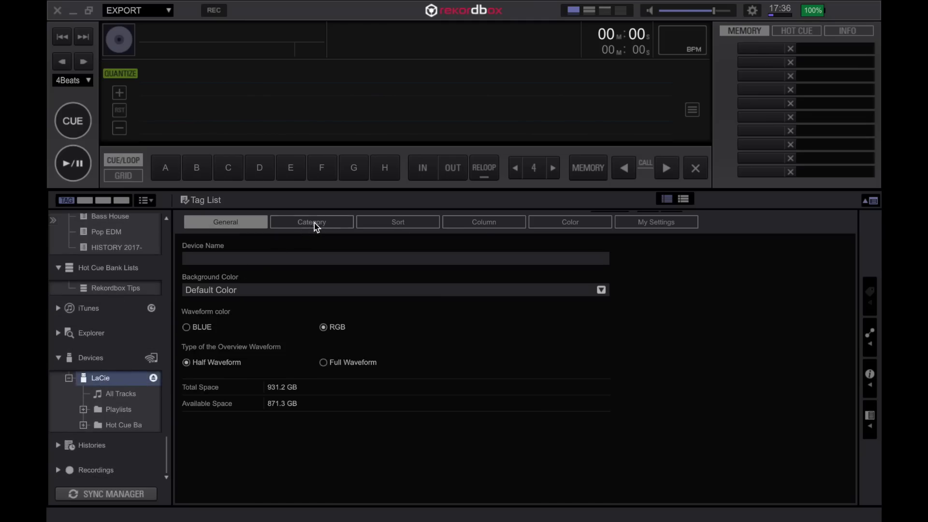
# Show the LaCie device's Category settings and select HOT CUE BANK in Active Categories
pyautogui.click(314, 223)
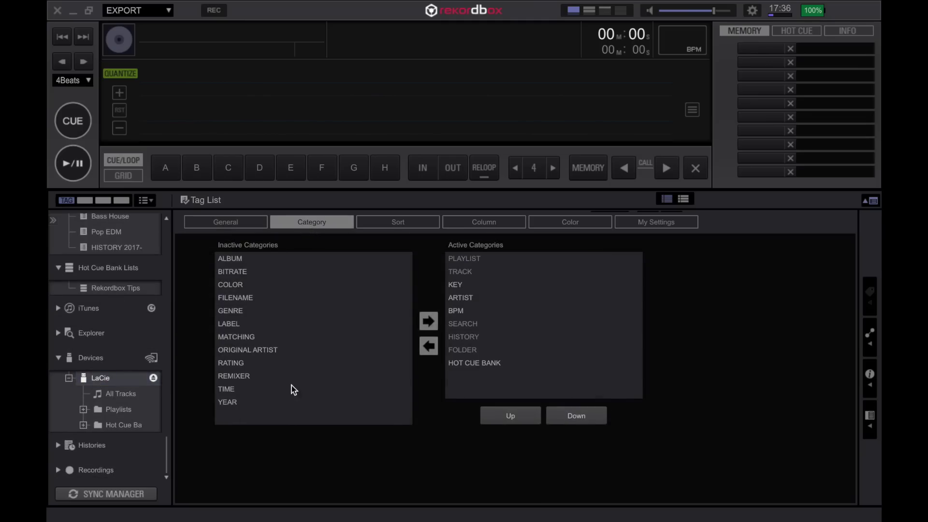
pyautogui.click(453, 362)
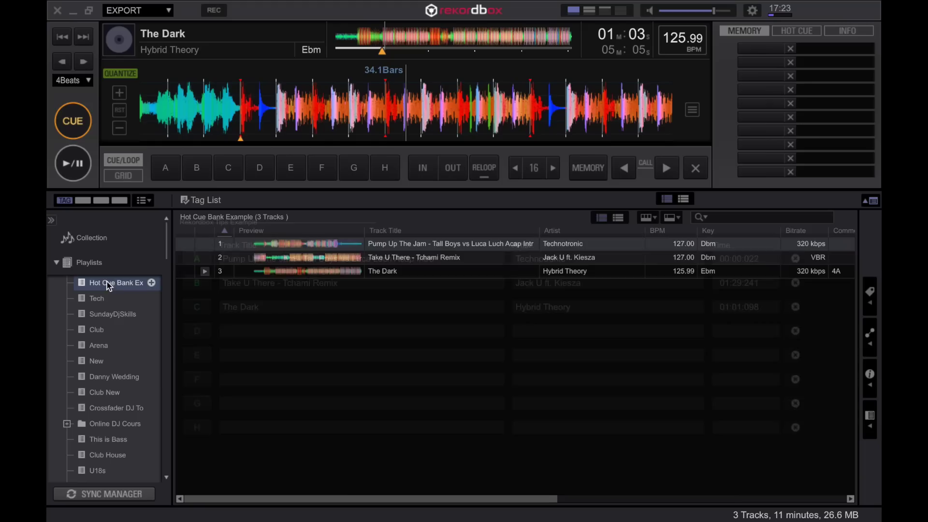
# Load track 1, Pump Up The Jam (127.00 BPM), from the Hot Cue Bank Example playlist onto the deck
pyautogui.click(359, 245)
pyautogui.doubleClick(408, 244)
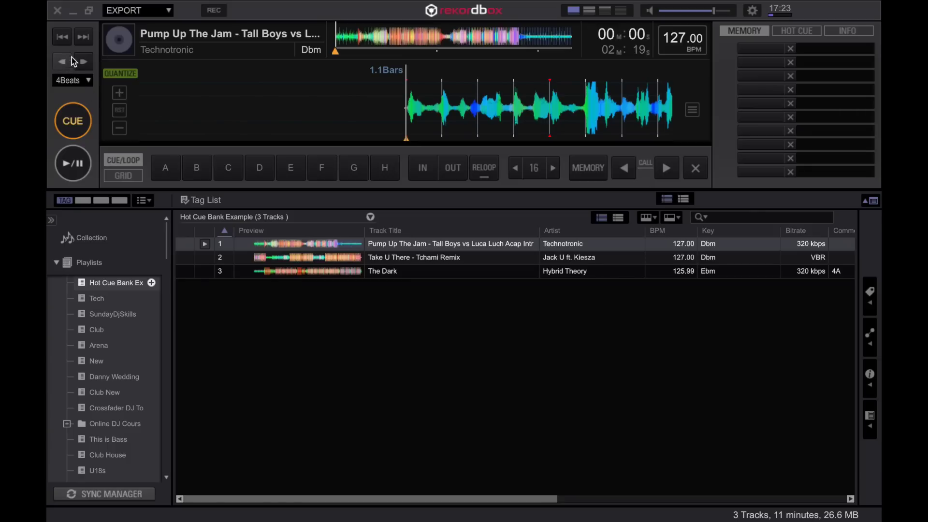
# Set the beat jump length to 16Bars
pyautogui.click(89, 80)
pyautogui.click(184, 186)
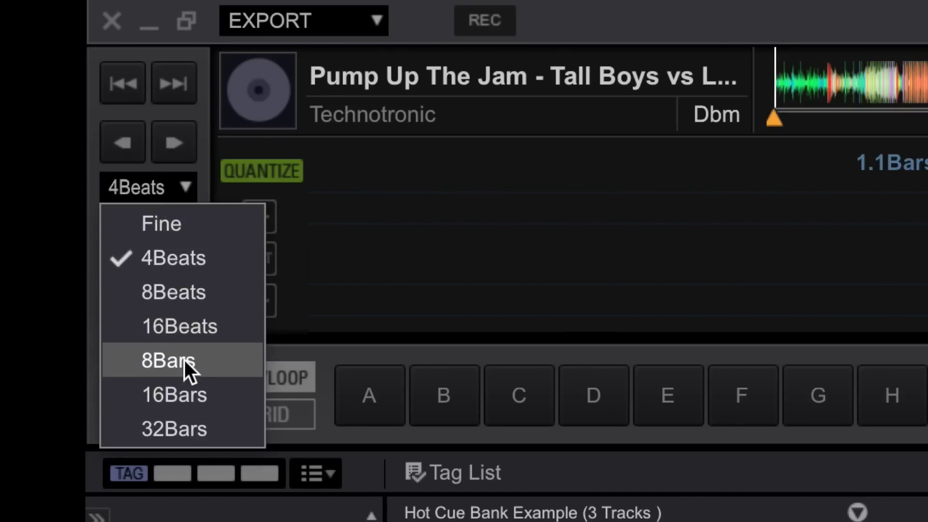
pyautogui.click(184, 390)
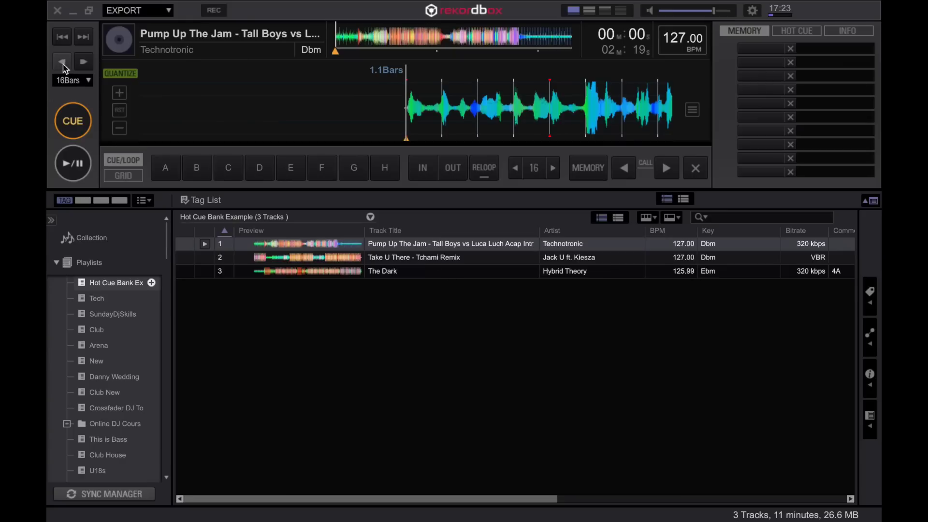
# Jump Pump Up The Jam forward in 16-bar steps to bar 34.1 (01:02)
pyautogui.click(65, 66)
pyautogui.click(81, 65)
pyautogui.click(62, 64)
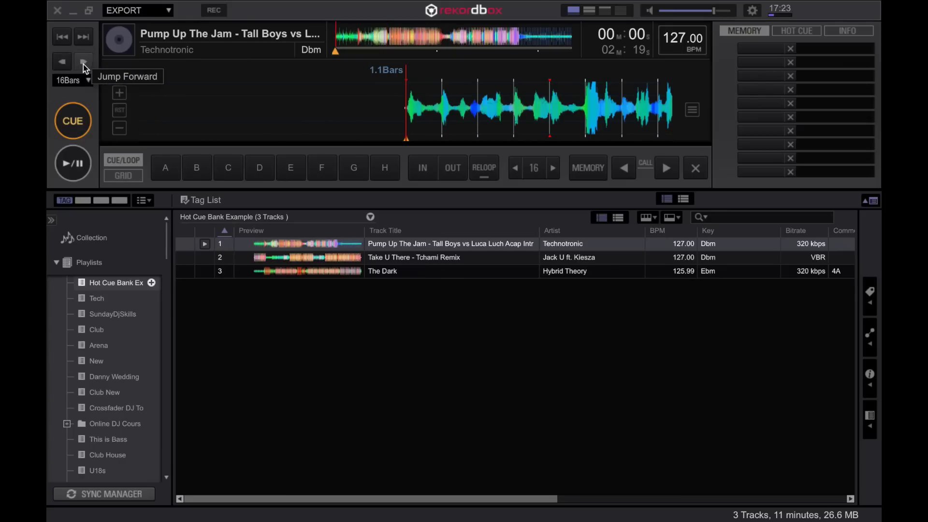
pyautogui.click(84, 63)
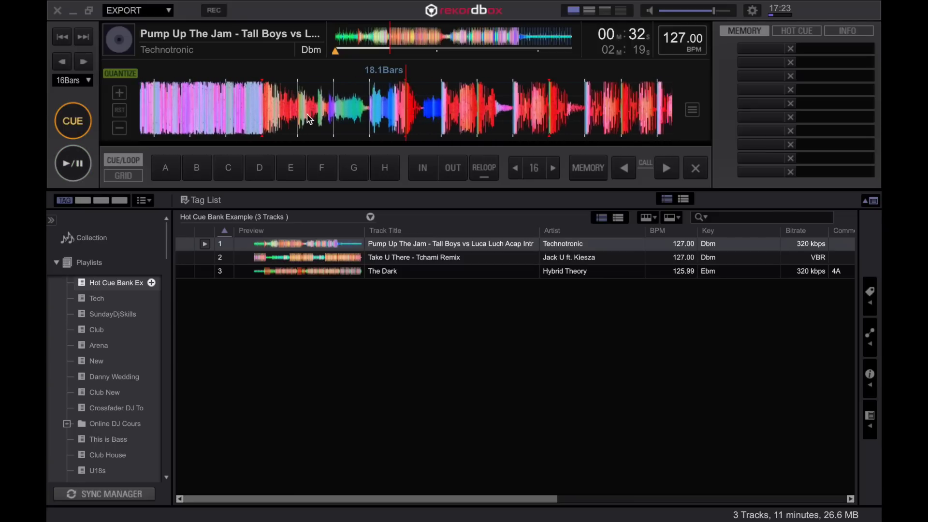
pyautogui.click(82, 61)
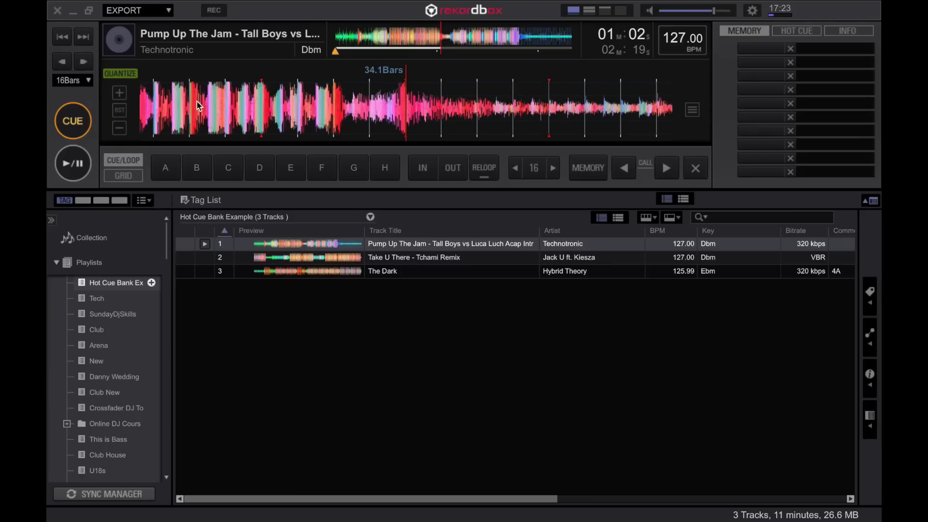
# Load Take U There - Tchami Remix and jump it forward nine times in 16-bar steps
pyautogui.doubleClick(413, 256)
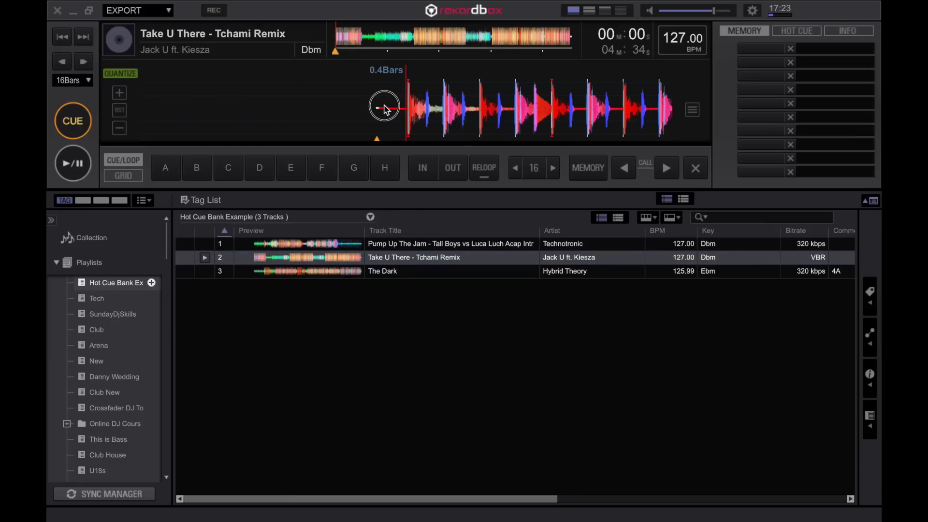
pyautogui.click(84, 62)
pyautogui.click(84, 63)
pyautogui.click(84, 62)
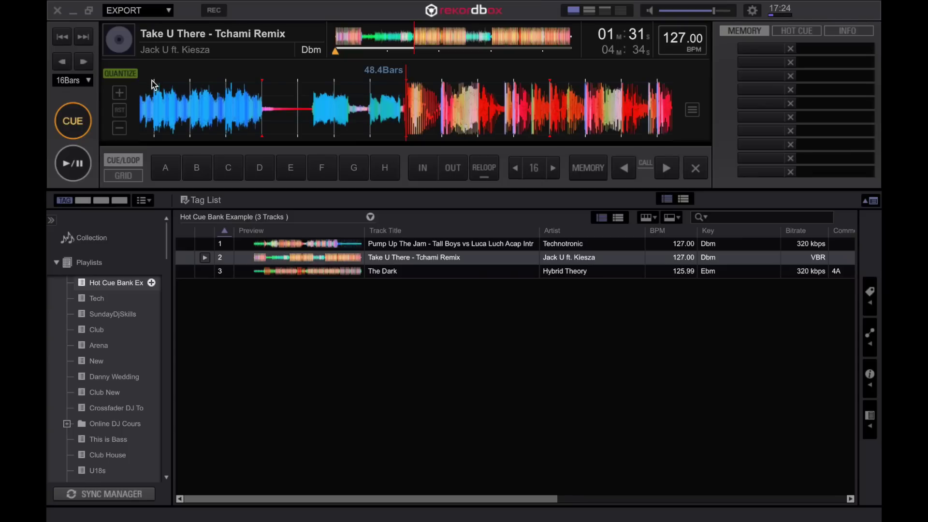
pyautogui.click(86, 63)
pyautogui.click(86, 63)
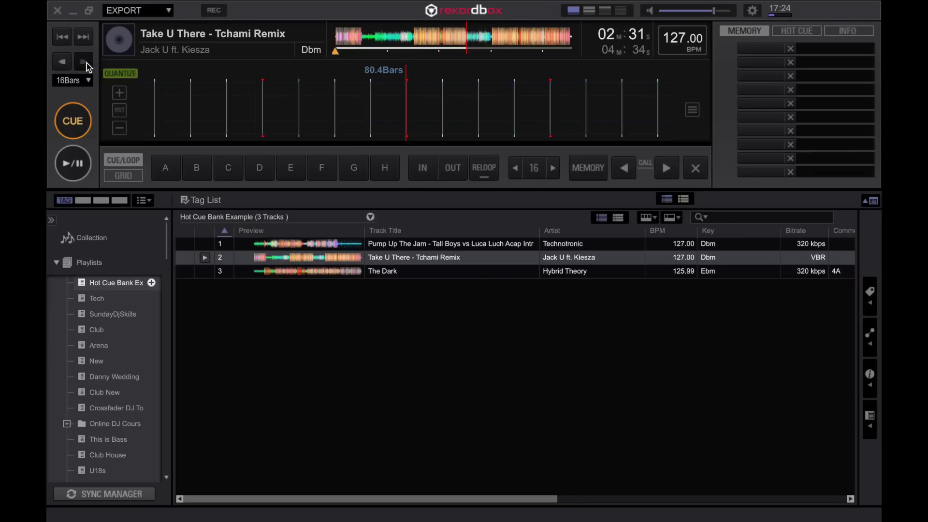
pyautogui.click(86, 63)
pyautogui.click(86, 63)
pyautogui.click(86, 63)
pyautogui.click(86, 63)
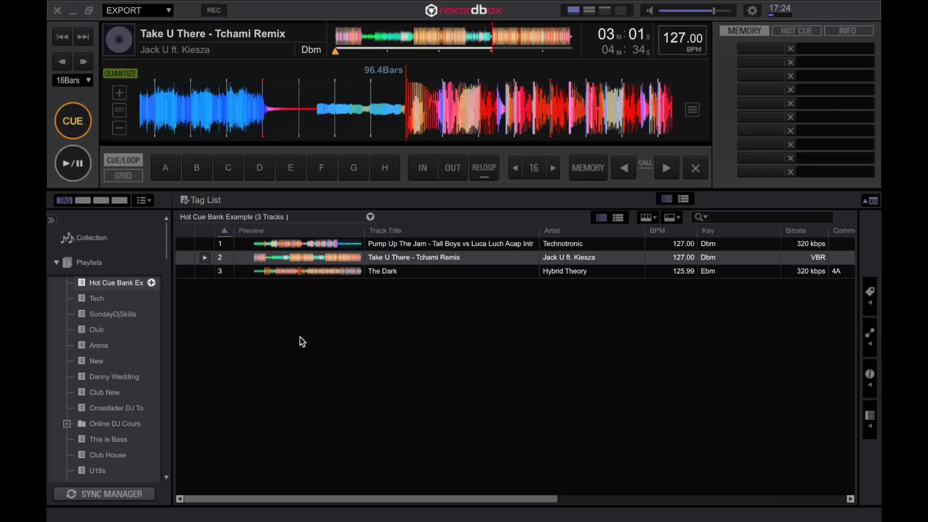
# Position the playhead near the start of Take U There using 16-bar jumps and a slight nudge
pyautogui.press('Left')
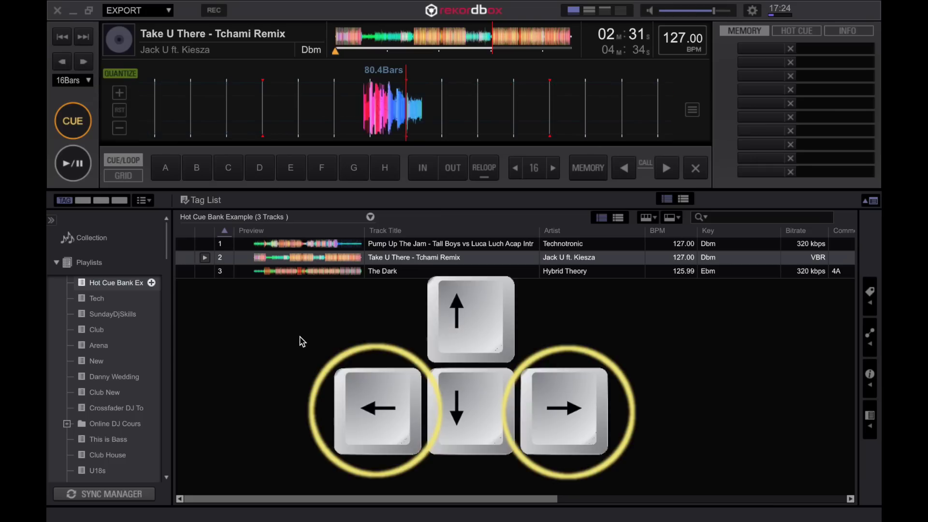
pyautogui.press('Right')
pyautogui.press('Left')
pyautogui.press('Left')
pyautogui.press('Left')
pyautogui.press('Left')
pyautogui.press('Left')
pyautogui.press('Left')
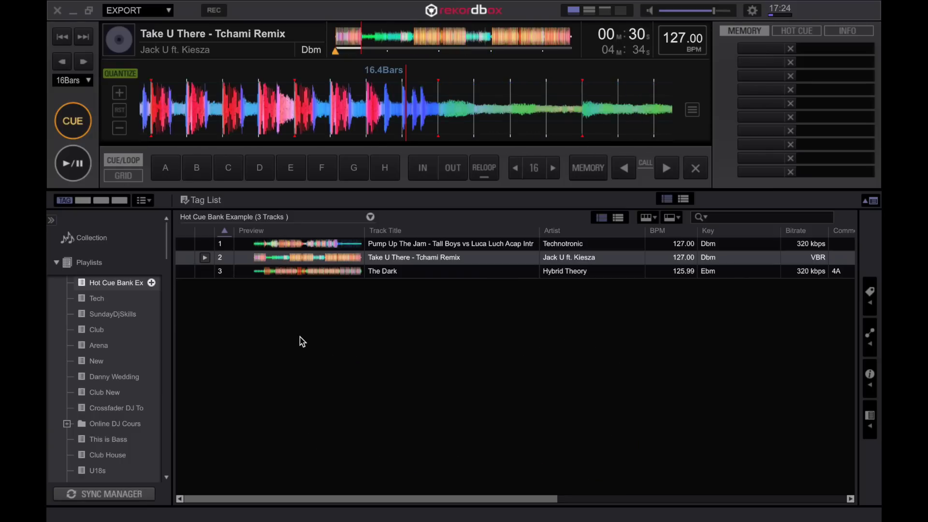
pyautogui.press('Left')
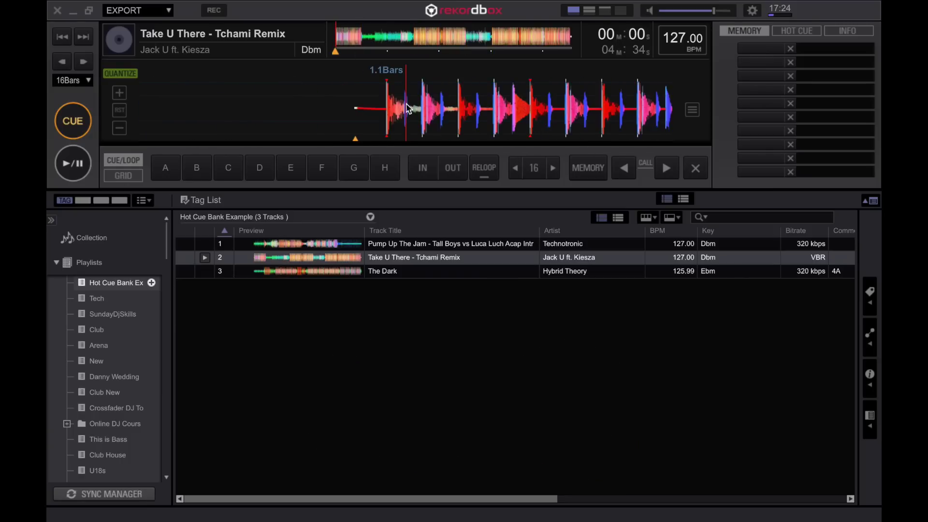
pyautogui.moveTo(436, 112); pyautogui.dragTo(434, 112)
pyautogui.press('Right')
pyautogui.press('Right')
pyautogui.press('Left')
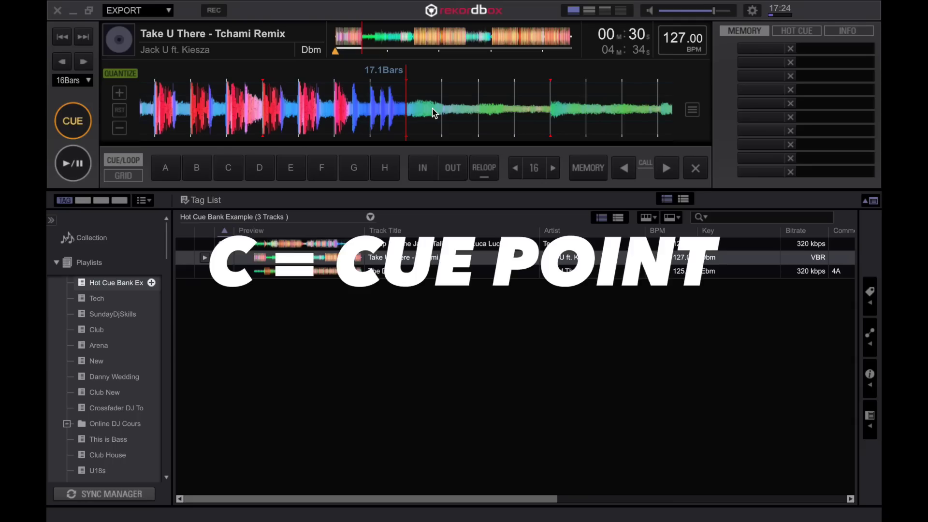
# Move the cue point to the playhead and store memory cues at 00:30:658 and 01:31:131
pyautogui.press('c')
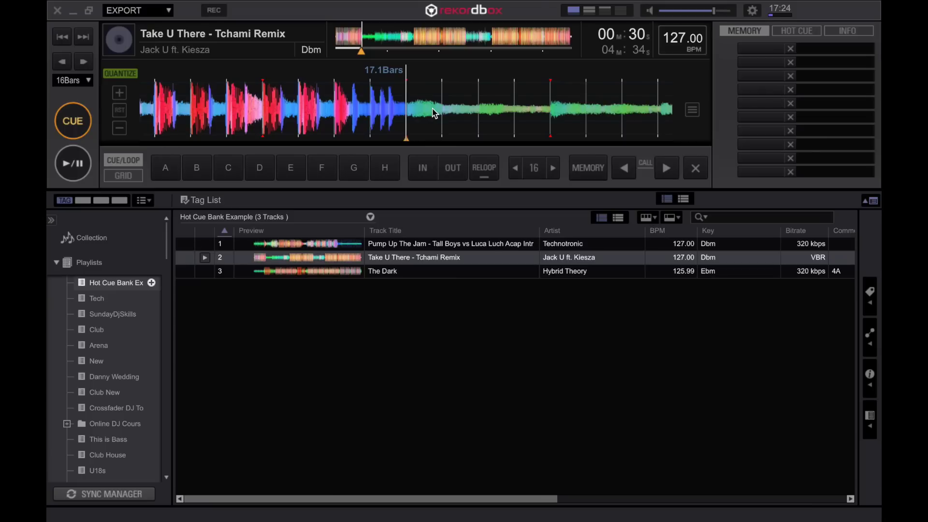
pyautogui.press('m')
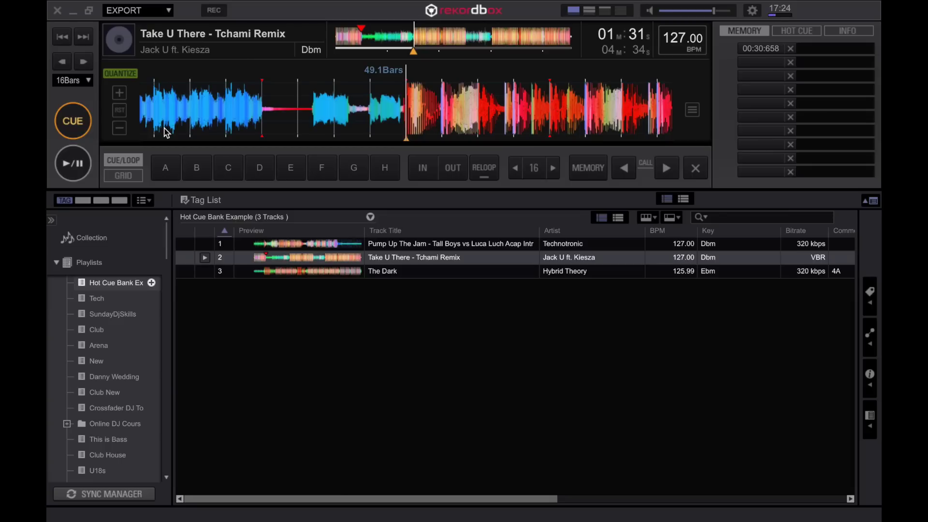
pyautogui.press('m')
# Open the Keyboard preferences and expand the Player A shortcuts
pyautogui.click(752, 10)
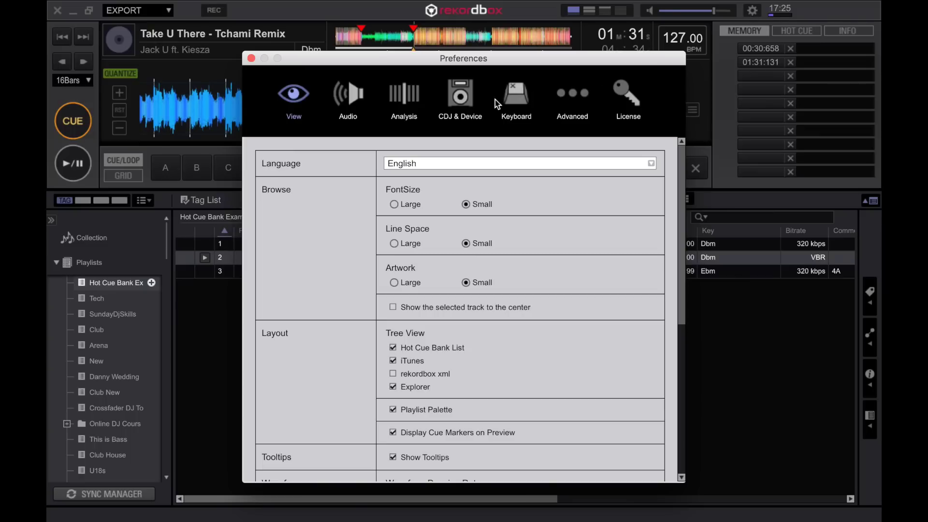
pyautogui.click(513, 93)
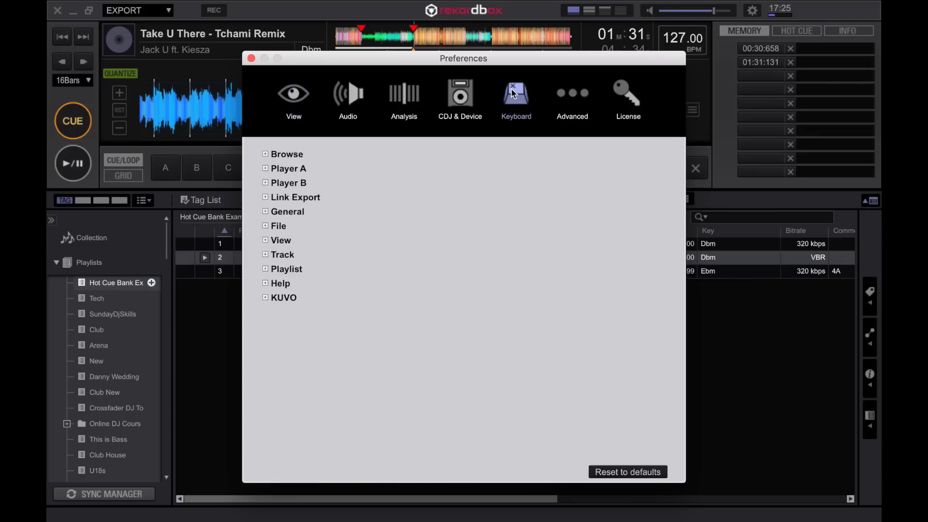
pyautogui.click(266, 169)
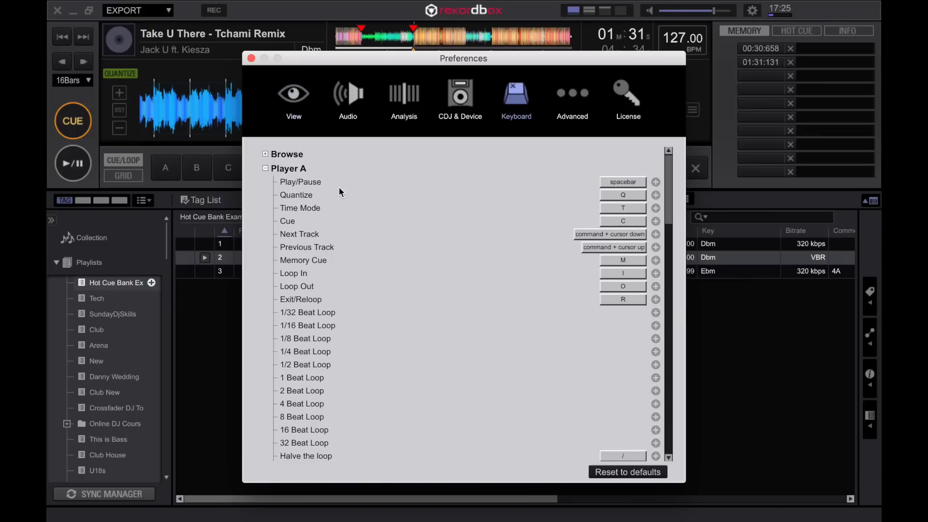
pyautogui.scroll(-10, 329, 288)
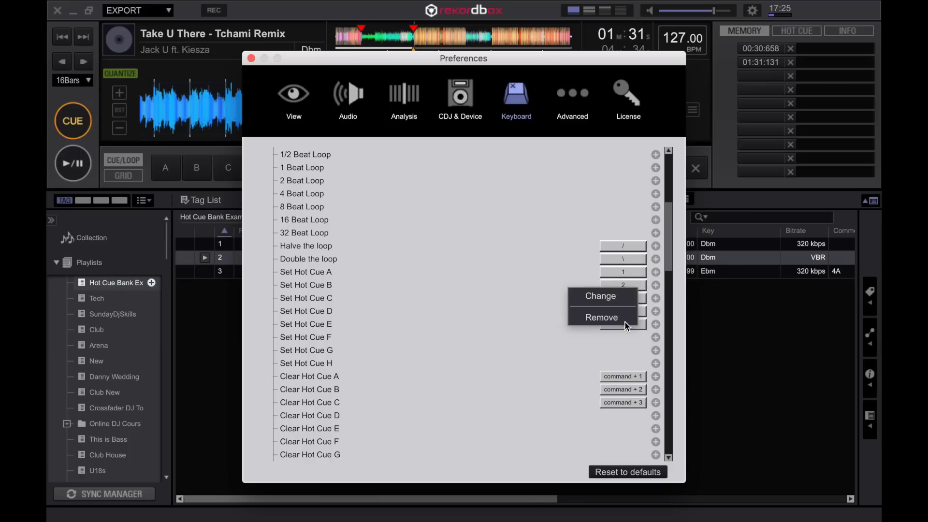
# Replace Set Hot Cue E's shortcut with the 5 key and review the shortcut list
pyautogui.click(617, 318)
pyautogui.click(656, 324)
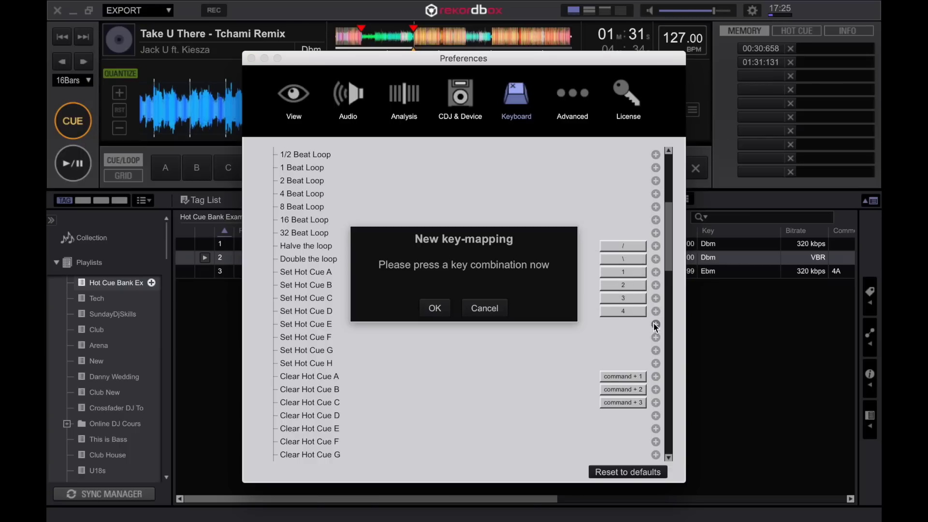
pyautogui.press('5')
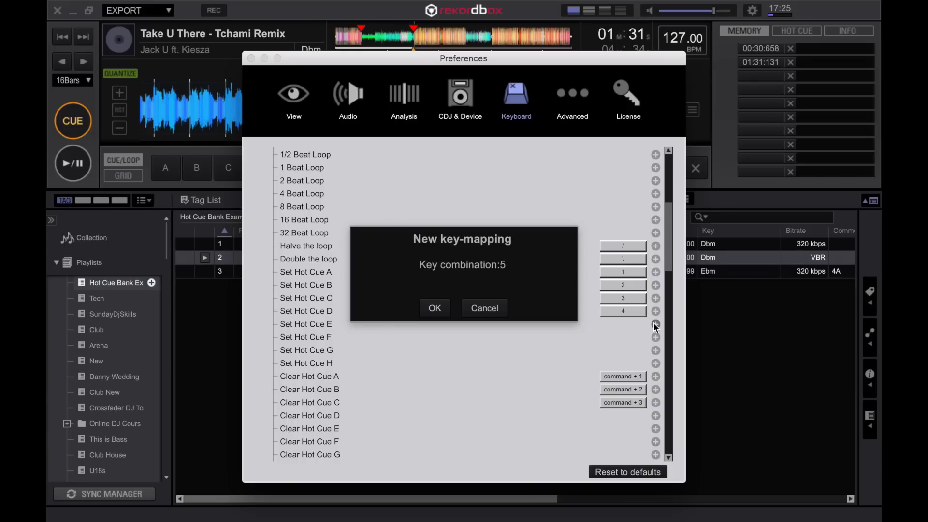
pyautogui.click(435, 308)
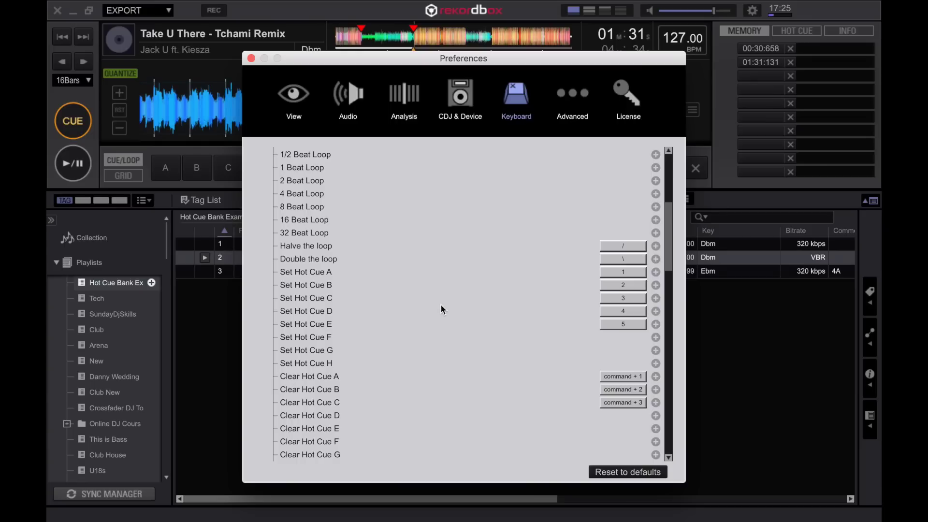
pyautogui.scroll(5, 462, 328)
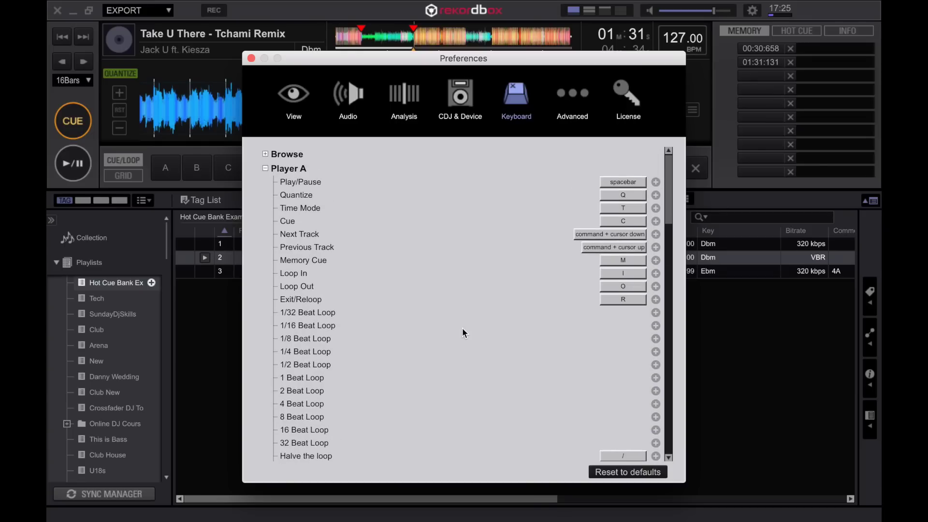
pyautogui.scroll(-10, 461, 327)
pyautogui.scroll(-12, 461, 329)
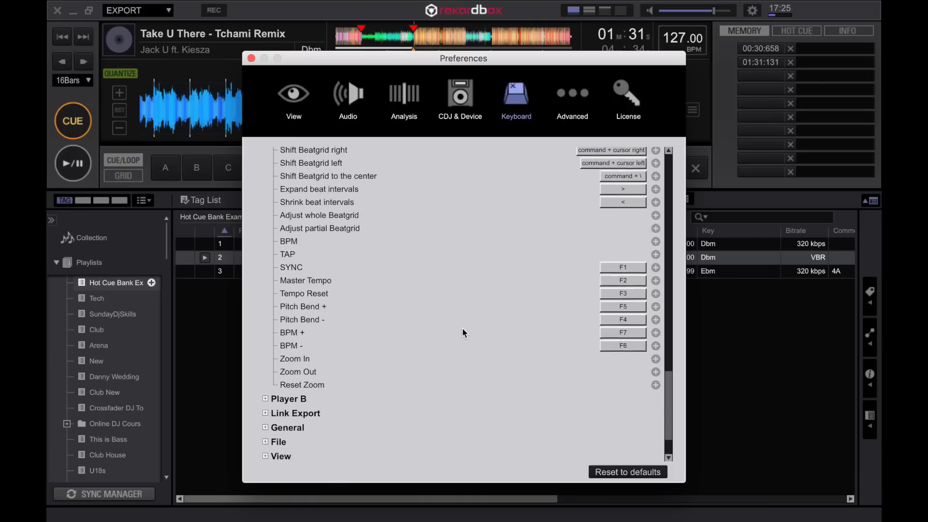
pyautogui.scroll(5, 462, 329)
pyautogui.scroll(3, 462, 333)
pyautogui.scroll(-5, 462, 332)
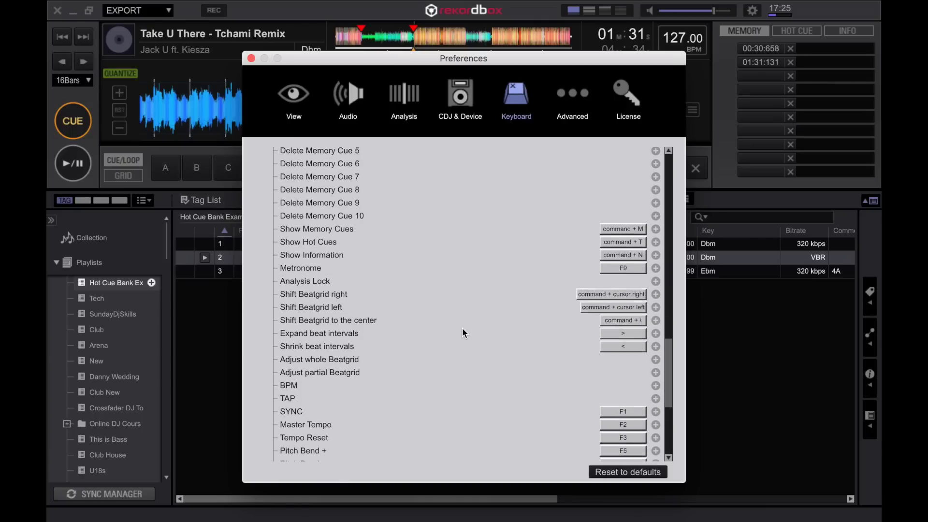
pyautogui.scroll(2, 462, 333)
pyautogui.scroll(4, 462, 333)
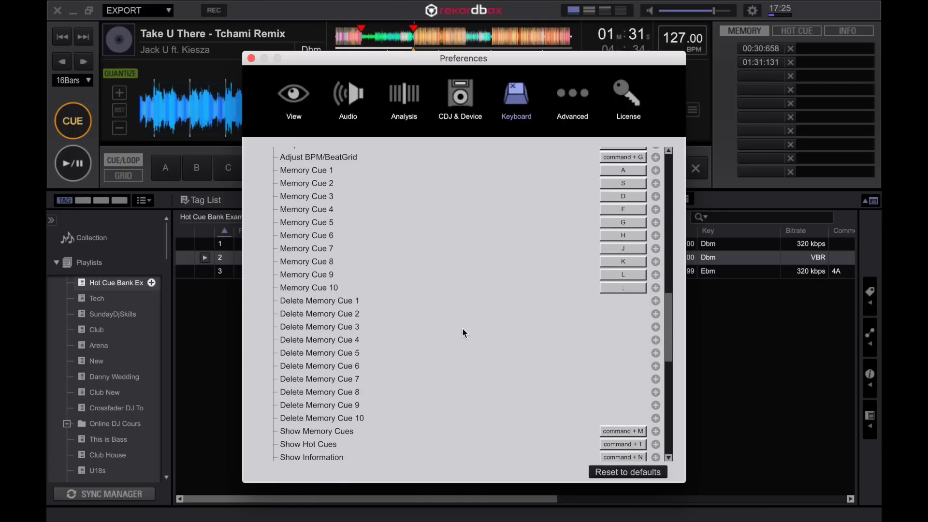
pyautogui.scroll(3, 462, 329)
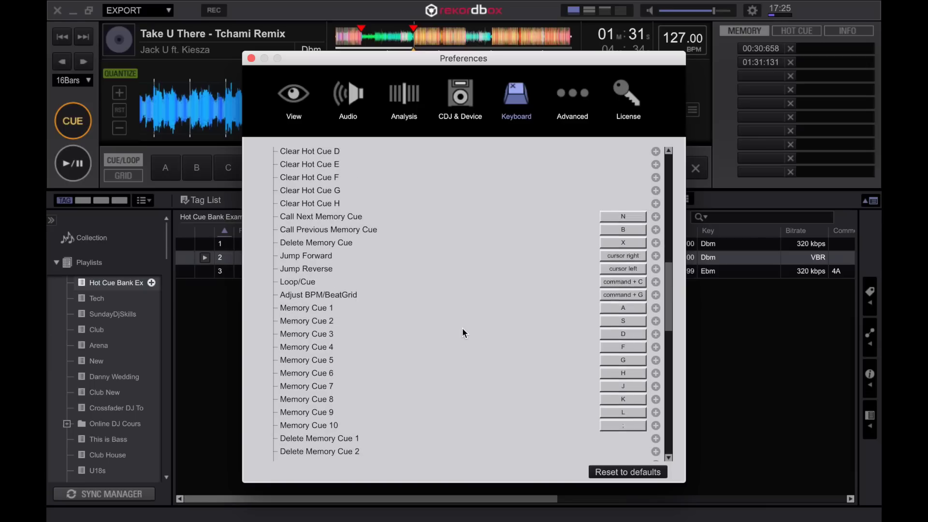
# Close preferences, set hot cue A at bar 49.1 of Take U There, and stop playback
pyautogui.click(251, 59)
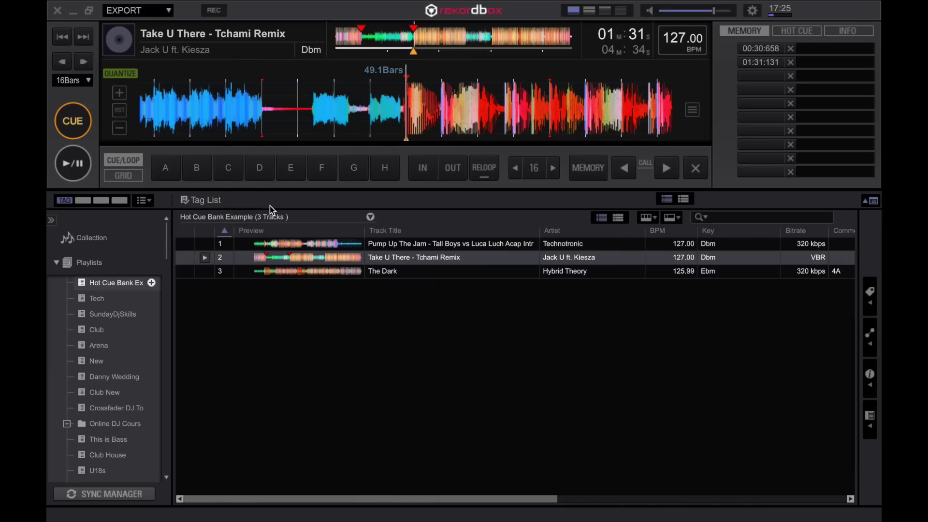
pyautogui.press('1')
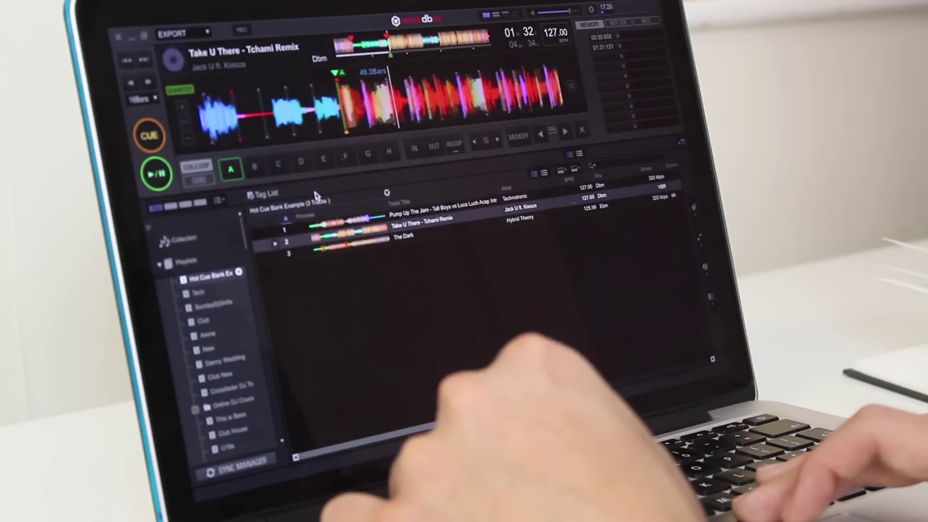
pyautogui.press('space')
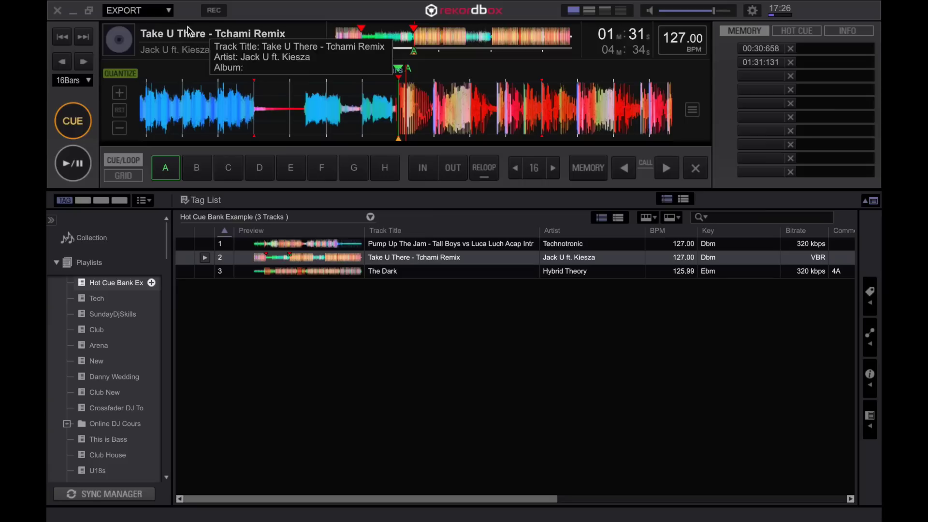
pyautogui.click(167, 10)
pyautogui.click(167, 11)
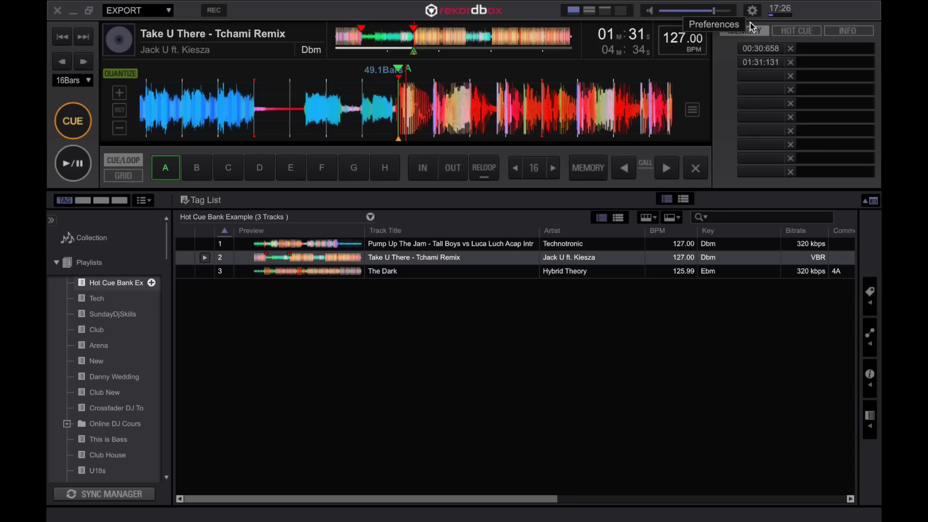
# Select Pump Up The Jam, Take U There and The Dark, then run Analyze Keys on them
pyautogui.click(715, 246)
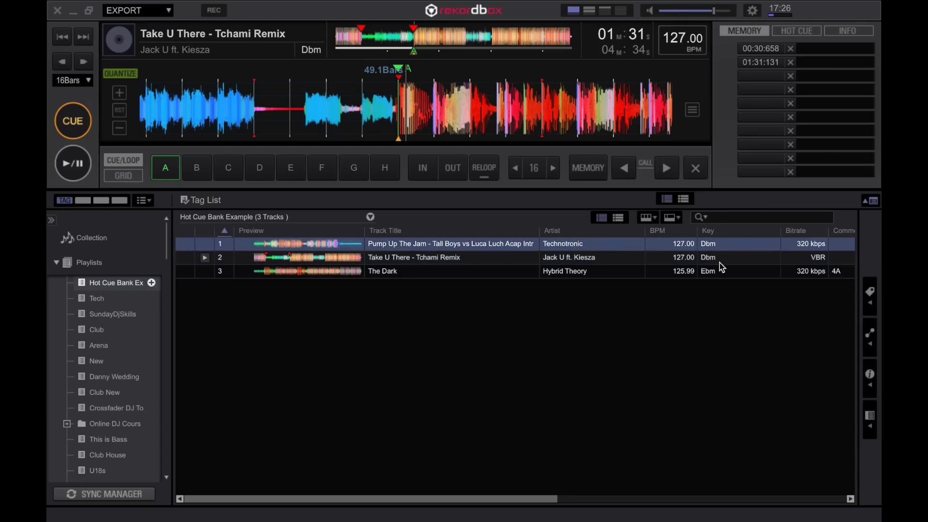
pyautogui.click(719, 260)
pyautogui.press('Down')
pyautogui.press('Up')
pyautogui.press('Up')
pyautogui.press('Down')
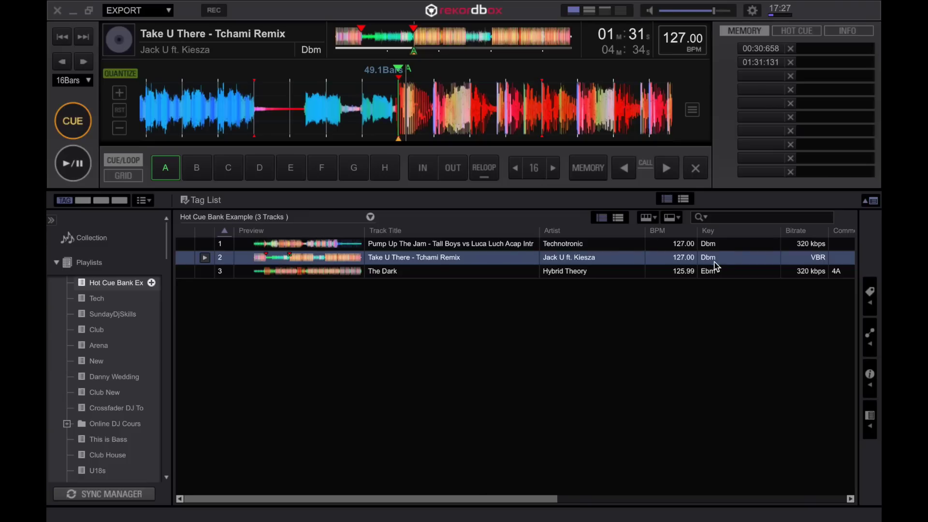
pyautogui.click(714, 248)
pyautogui.click(730, 260)
pyautogui.click(730, 273)
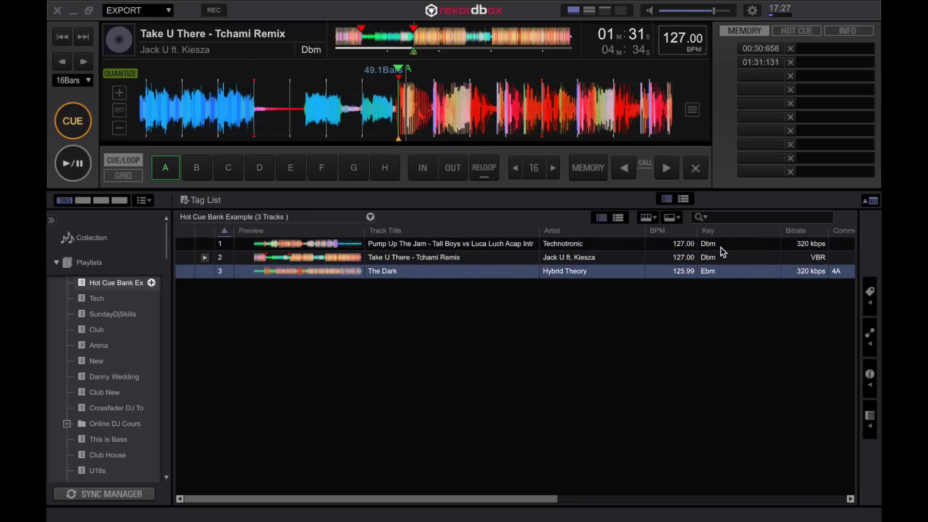
pyautogui.keyDown('shift'); pyautogui.click(623, 257); pyautogui.keyUp('shift')
pyautogui.hotkey('shift', 'Up')
pyautogui.rightClick(601, 256)
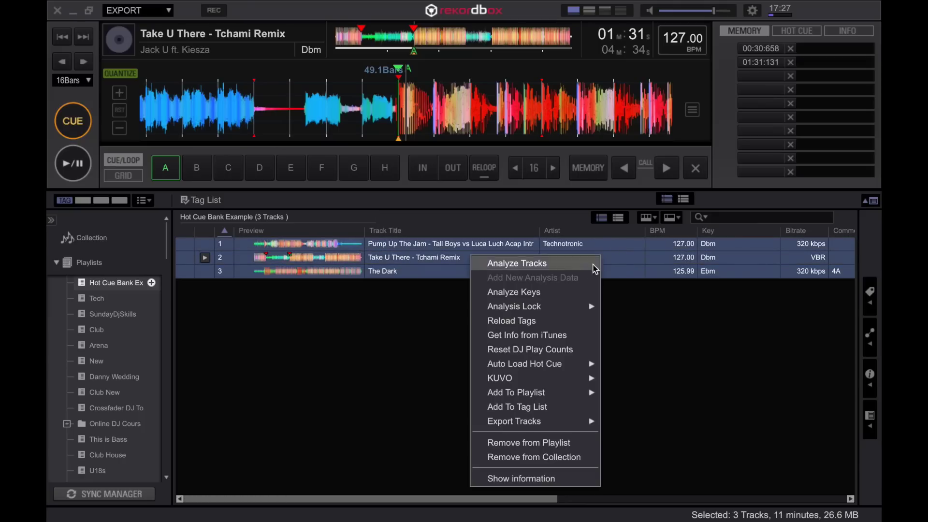
pyautogui.click(670, 328)
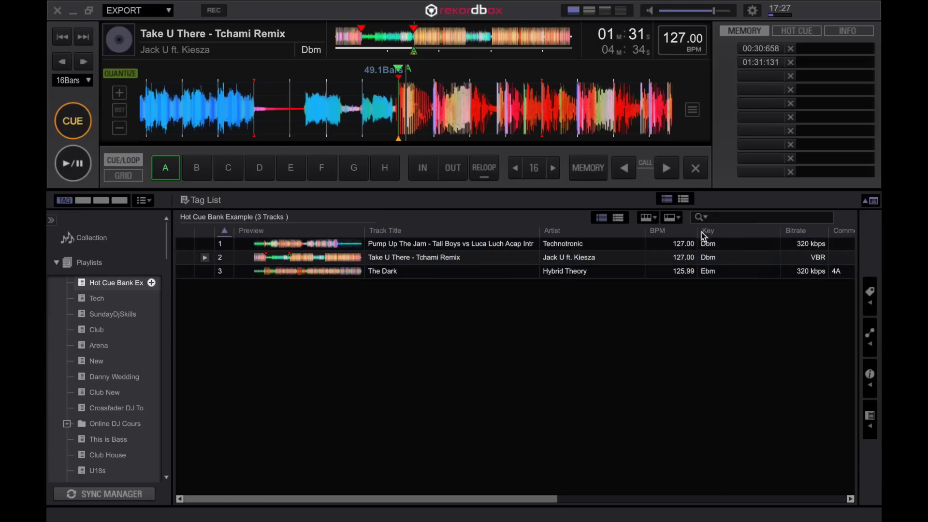
pyautogui.click(752, 10)
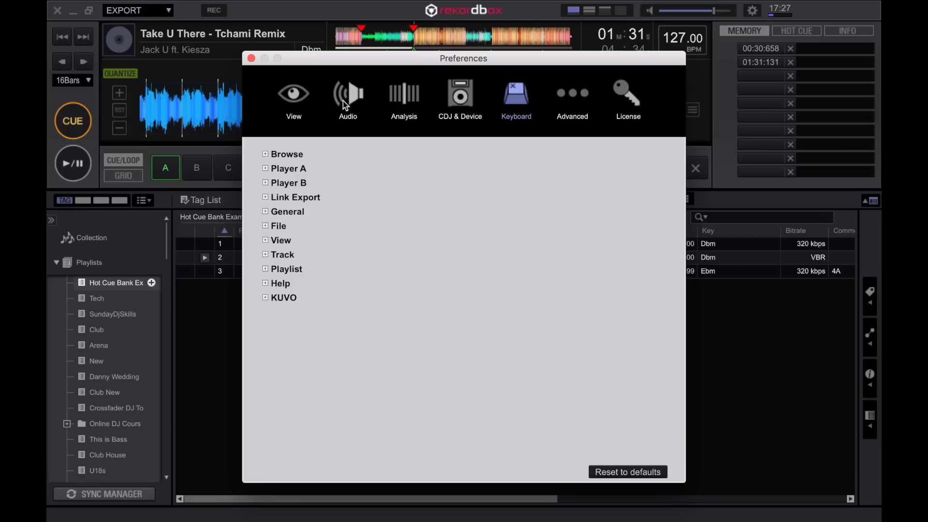
pyautogui.click(421, 96)
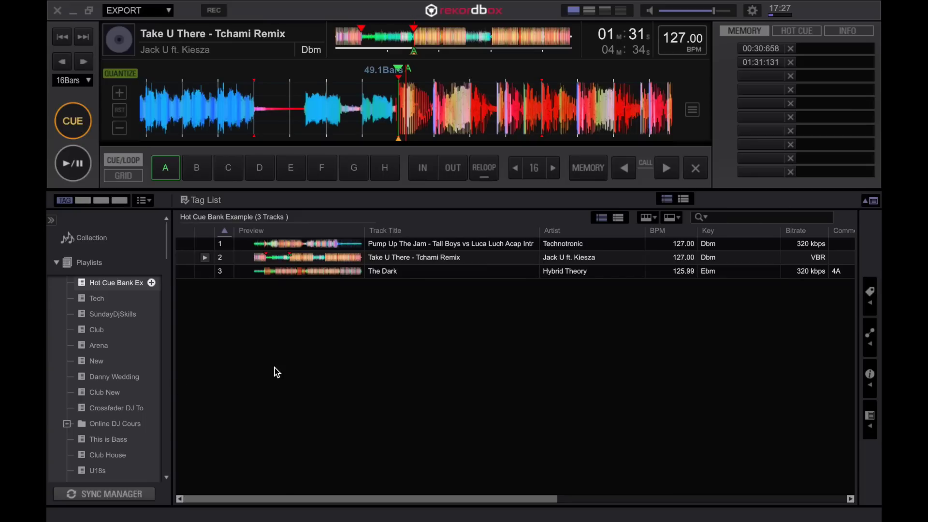
pyautogui.click(753, 11)
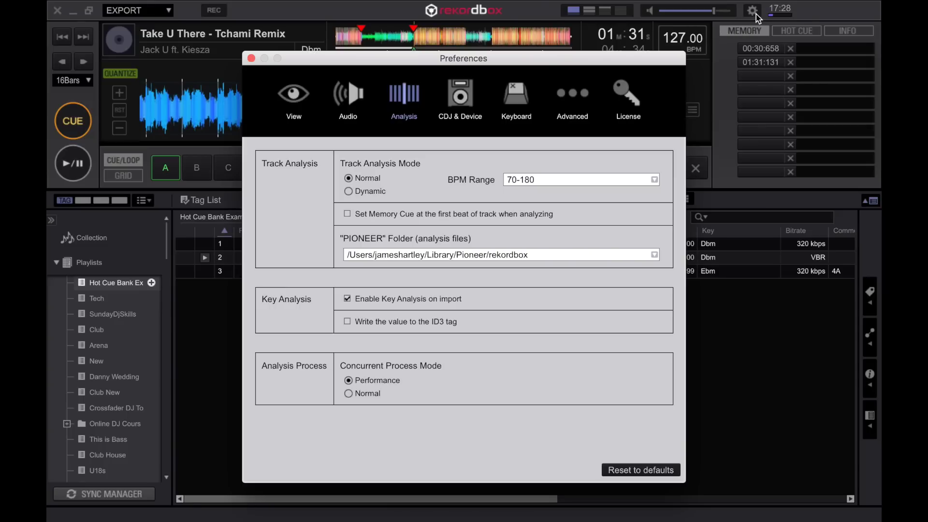
pyautogui.click(465, 107)
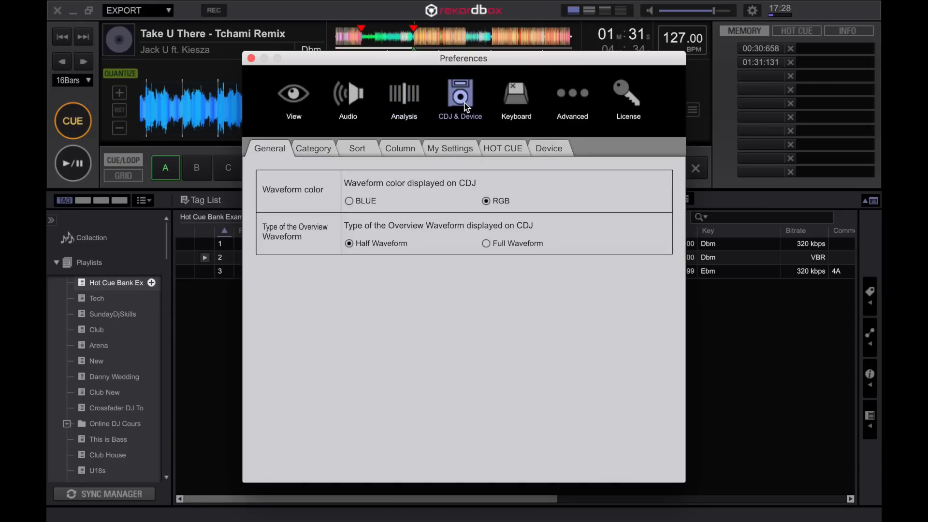
pyautogui.click(549, 149)
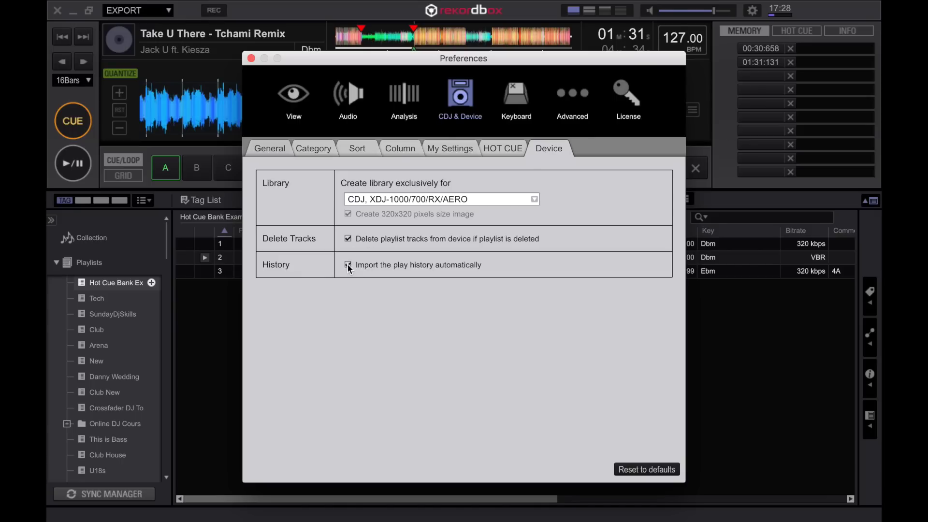
# Close the preferences and expand Histories > 2017 > August in the browser tree
pyautogui.click(250, 59)
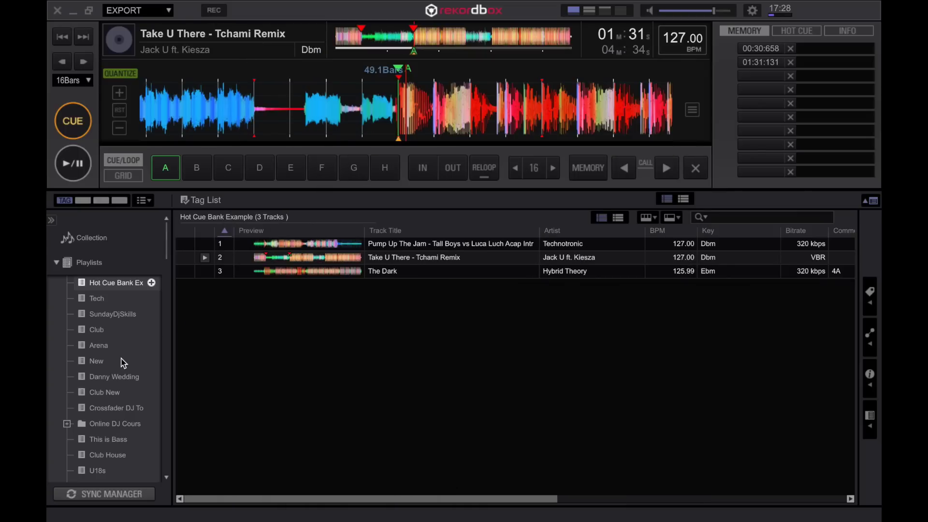
pyautogui.scroll(-1, 122, 363)
pyautogui.click(57, 243)
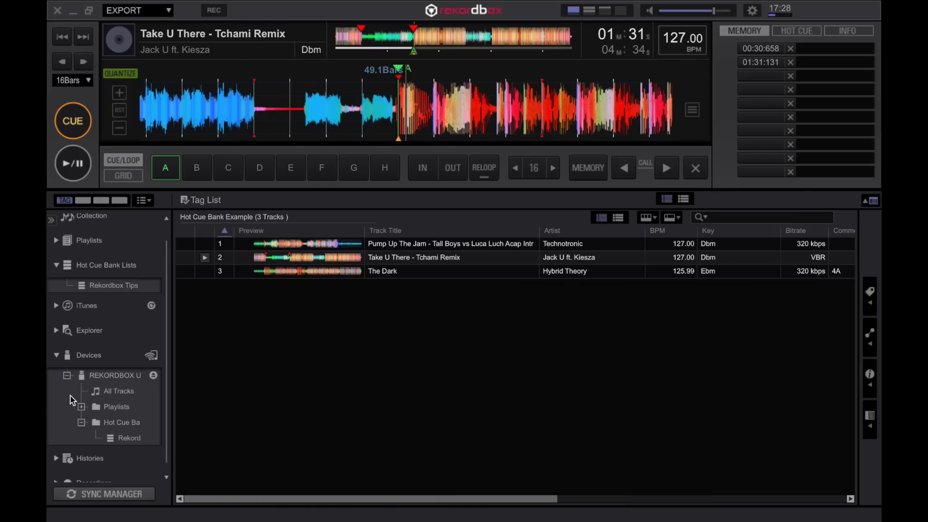
pyautogui.scroll(-1, 71, 396)
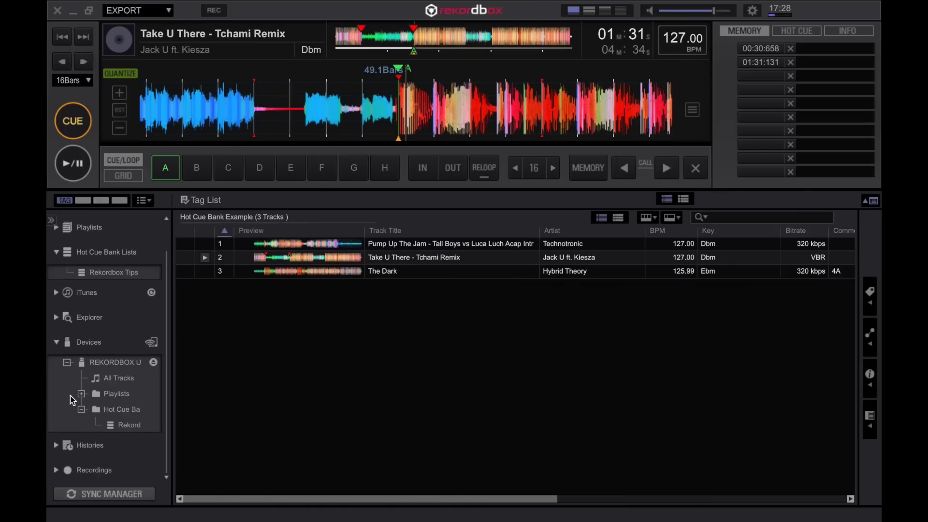
pyautogui.click(57, 446)
pyautogui.scroll(-4, 93, 403)
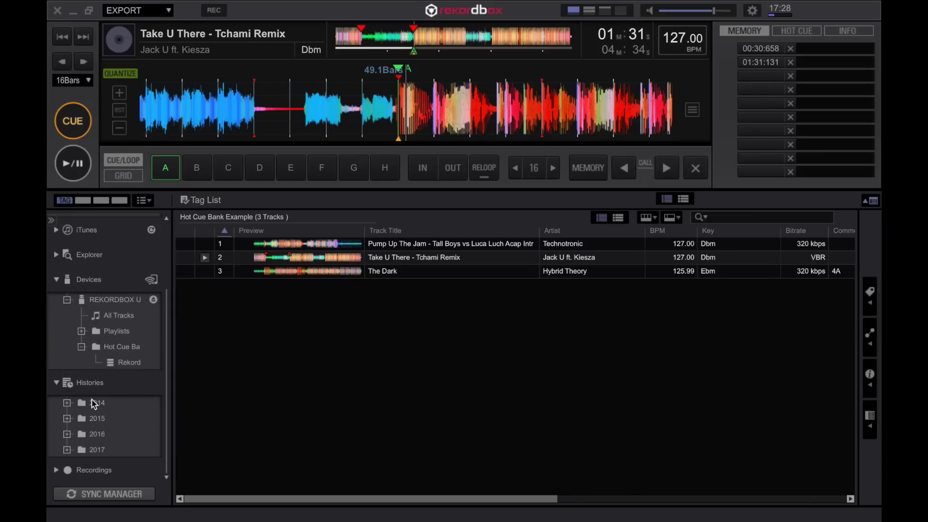
pyautogui.click(67, 449)
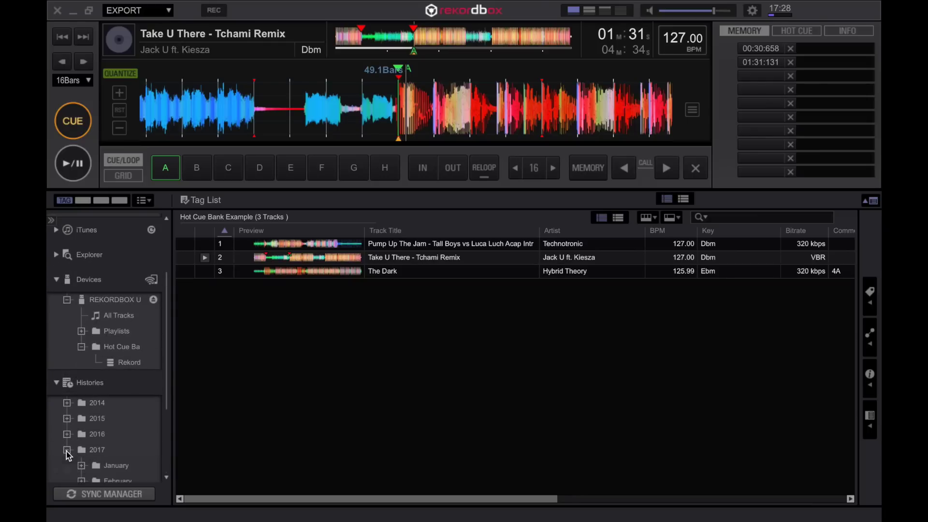
pyautogui.scroll(-5, 94, 442)
pyautogui.click(81, 449)
pyautogui.scroll(-2, 124, 442)
# Browse the August 2017 histories and settle on HISTORY 2017-08-01 (3)
pyautogui.click(129, 421)
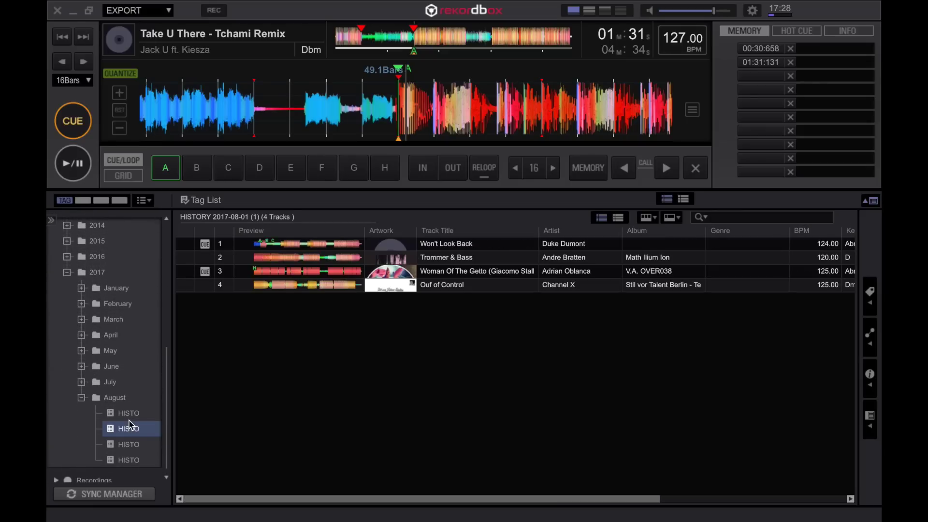
pyautogui.press('Up')
pyautogui.press('Down')
pyautogui.press('Down')
pyautogui.press('Down')
pyautogui.press('Up')
pyautogui.press('Down')
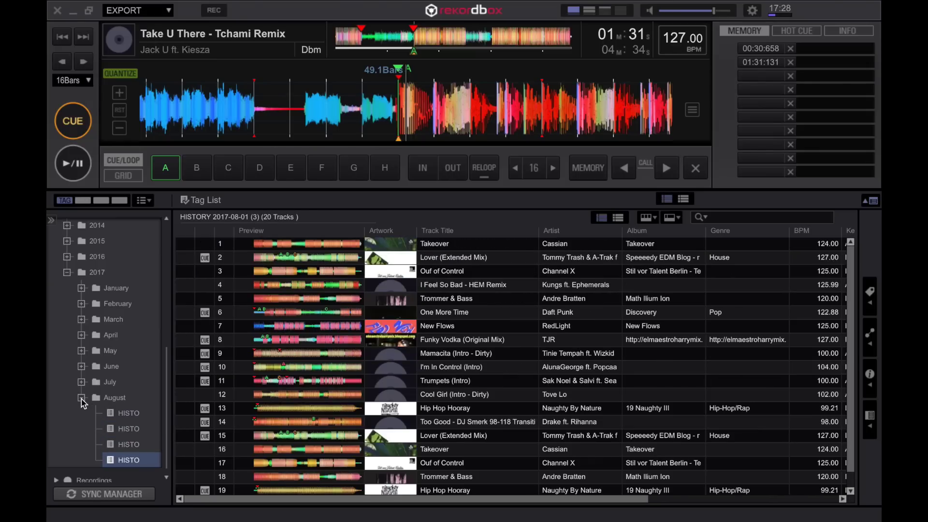
pyautogui.scroll(2, 83, 401)
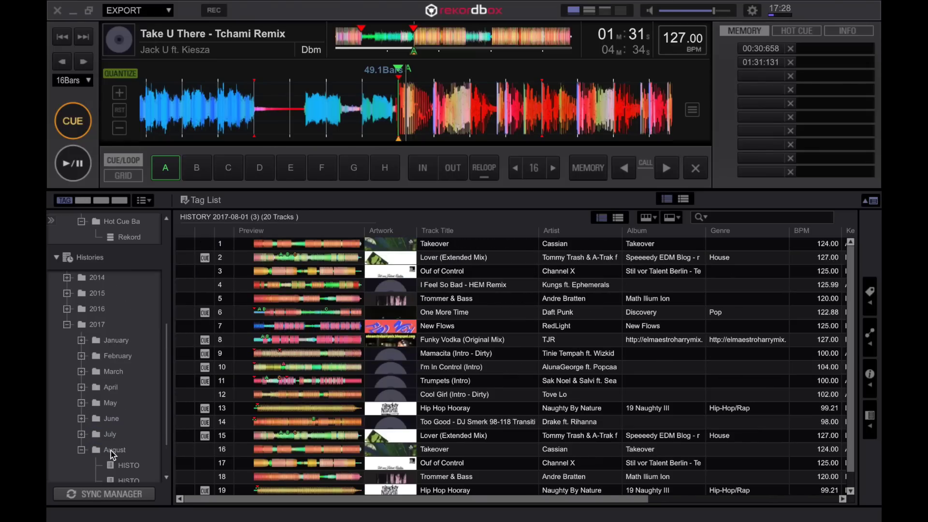
pyautogui.scroll(-3, 111, 450)
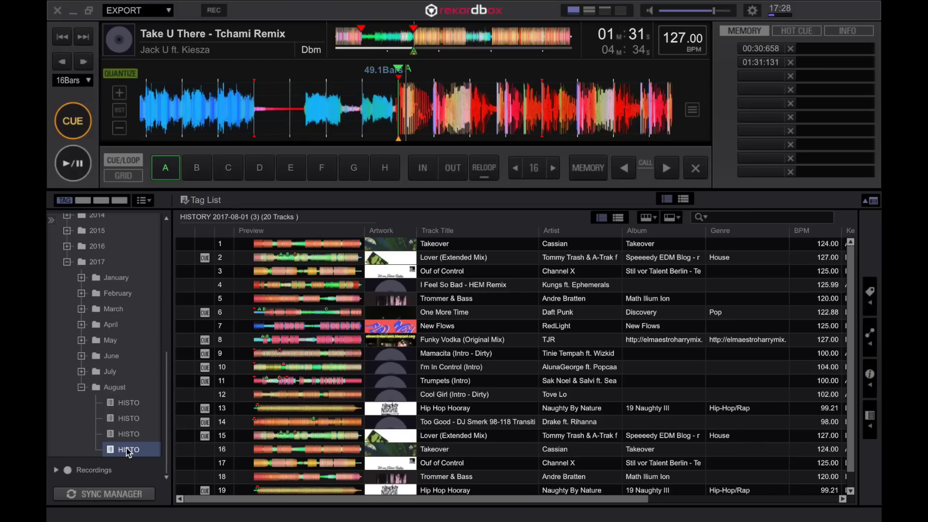
# Turn HISTORY 2017-08-01 (3) into a playlist and open it under Playlists
pyautogui.rightClick(124, 448)
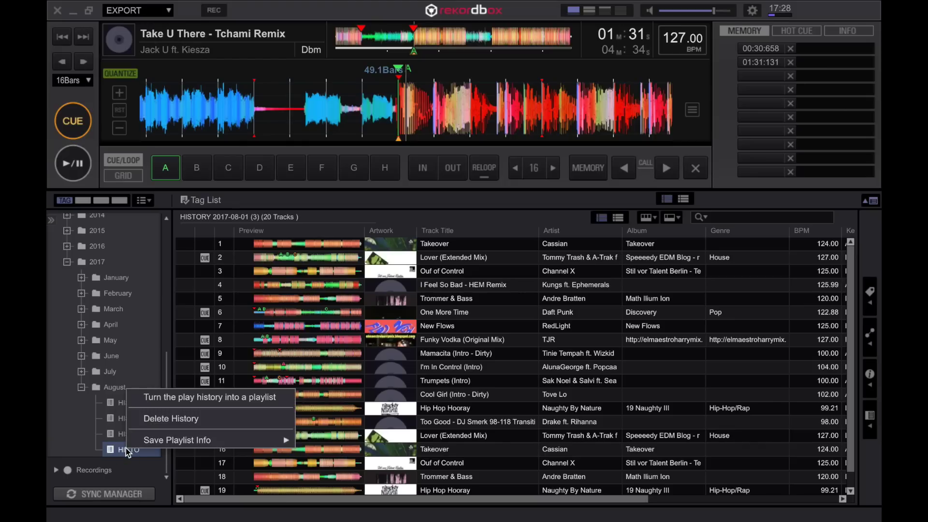
pyautogui.click(169, 398)
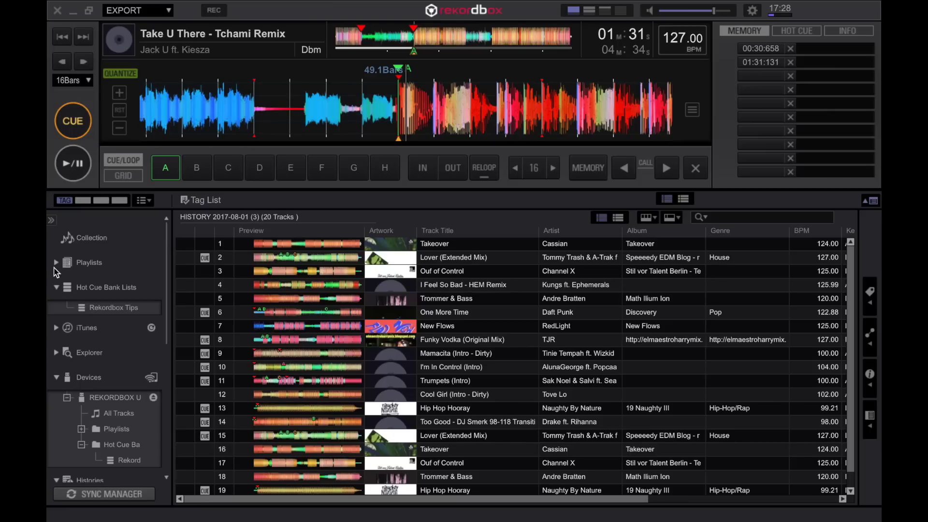
pyautogui.click(56, 264)
pyautogui.scroll(-5, 109, 344)
pyautogui.scroll(-10, 108, 344)
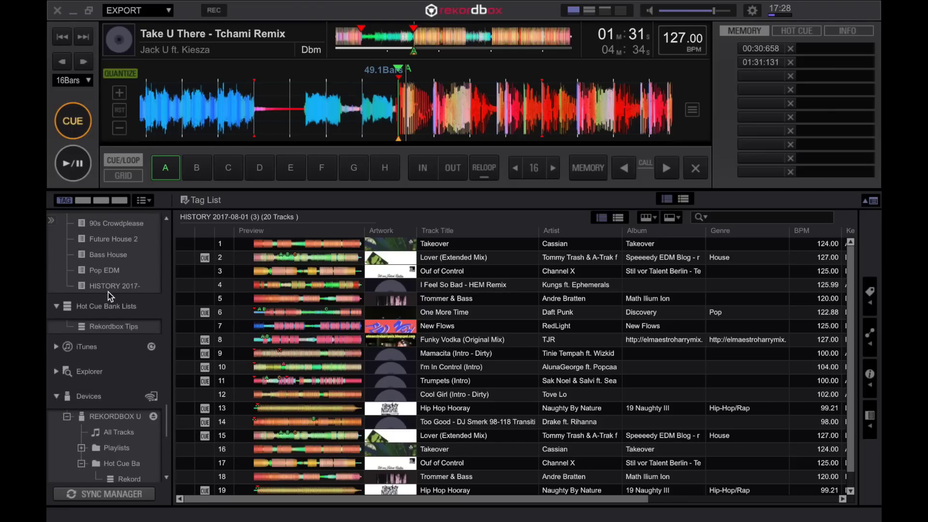
pyautogui.click(112, 285)
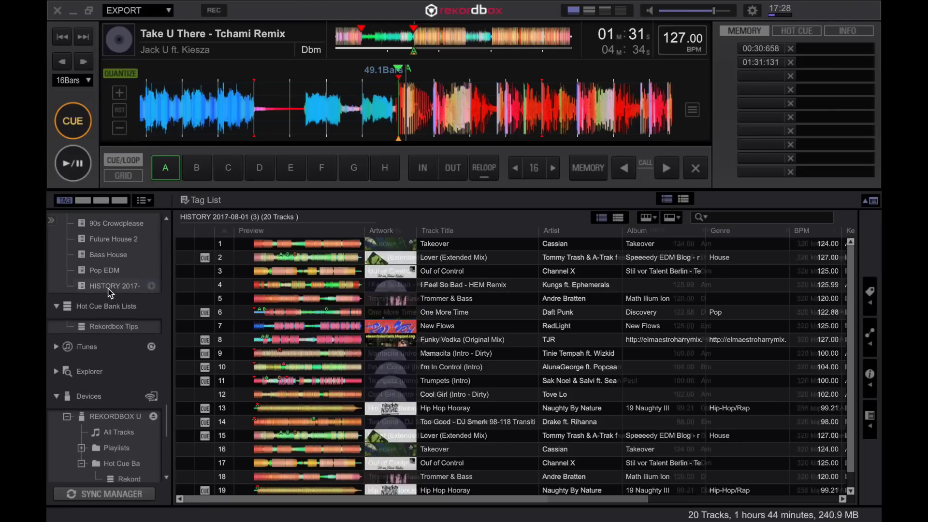
# Try sorting the new playlist by #, BPM and Key, ending in original numbered order
pyautogui.click(225, 233)
pyautogui.click(225, 234)
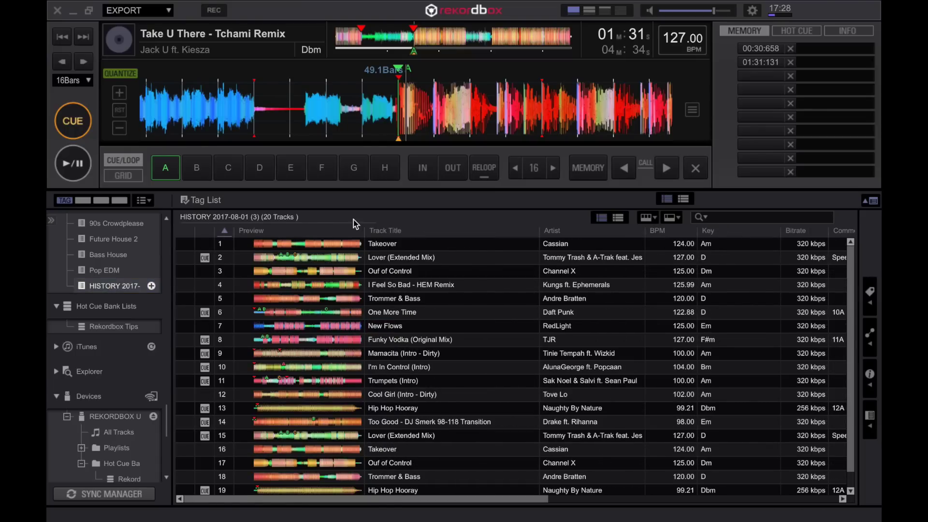
pyautogui.click(224, 234)
pyautogui.click(225, 232)
pyautogui.click(225, 244)
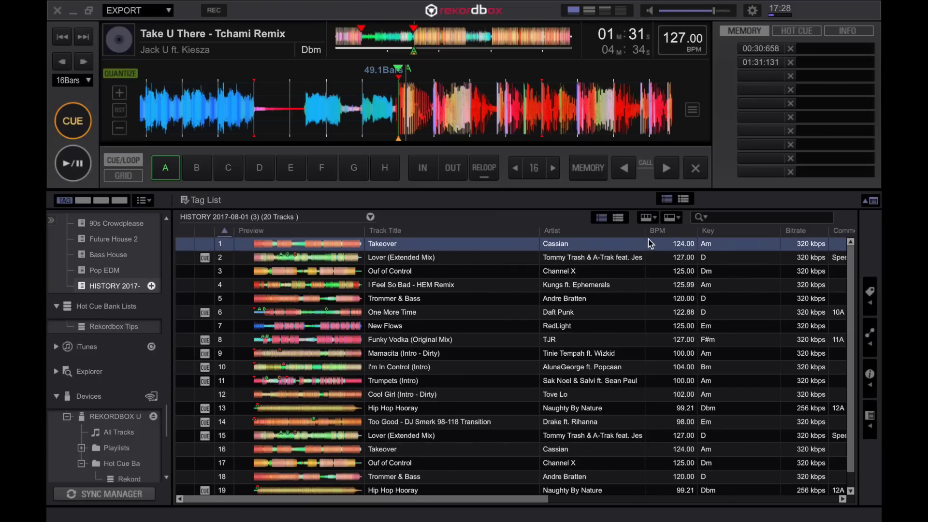
pyautogui.click(672, 235)
pyautogui.click(723, 232)
pyautogui.click(669, 234)
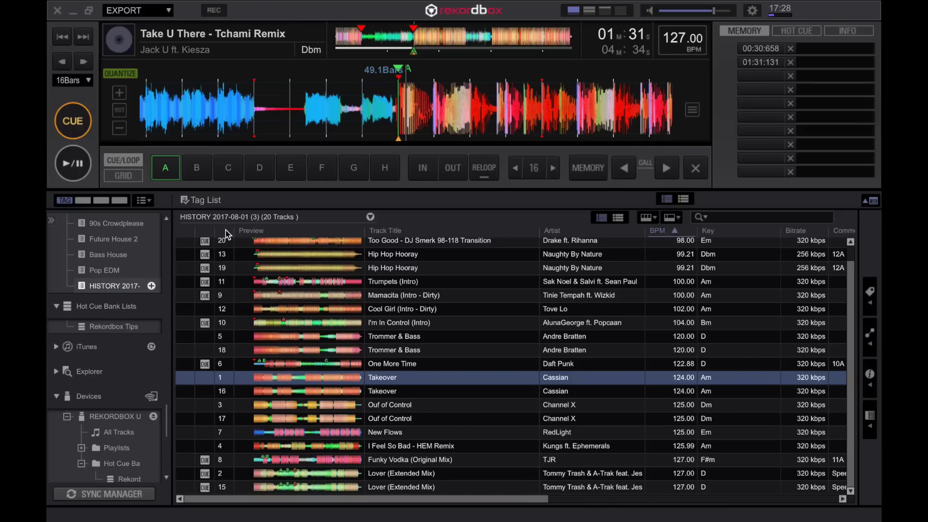
pyautogui.click(222, 233)
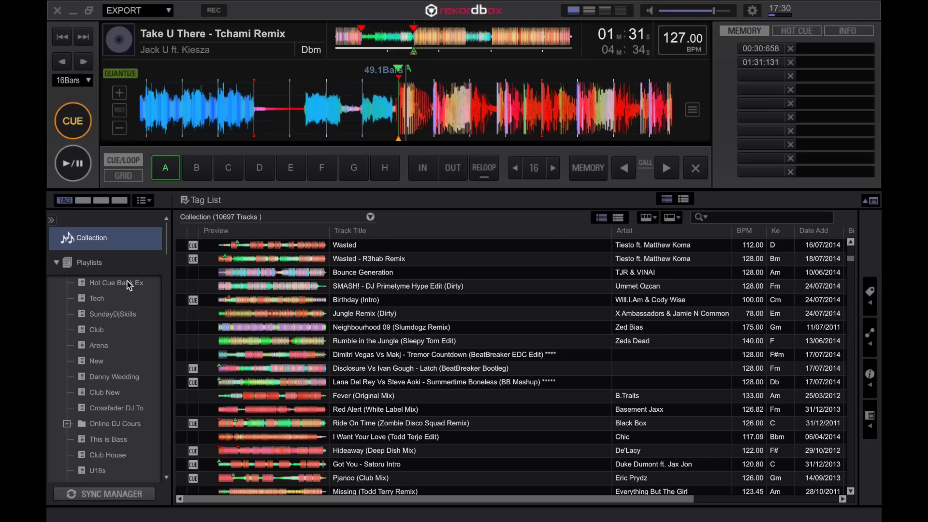
# Open the Hot Cue Bank Example playlist and select Take U There
pyautogui.click(127, 284)
pyautogui.click(416, 248)
pyautogui.press('Down')
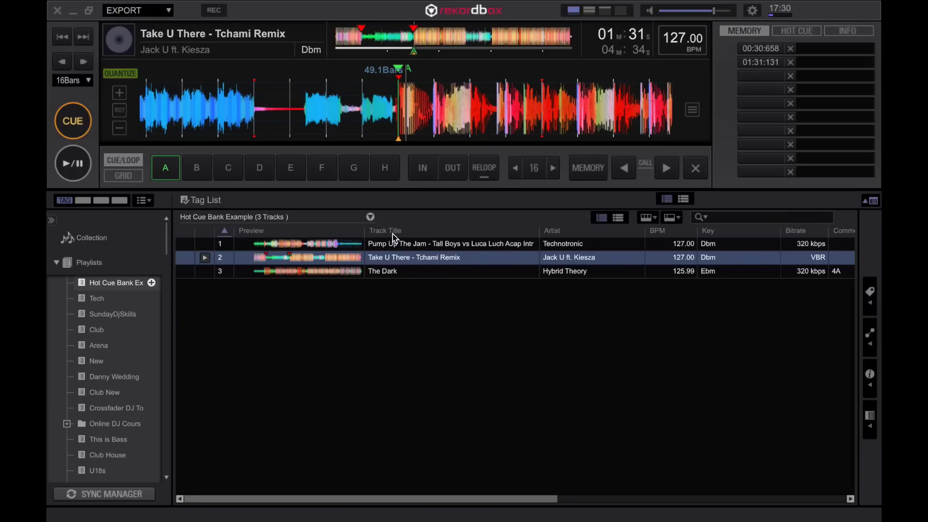
pyautogui.click(399, 274)
pyautogui.click(399, 262)
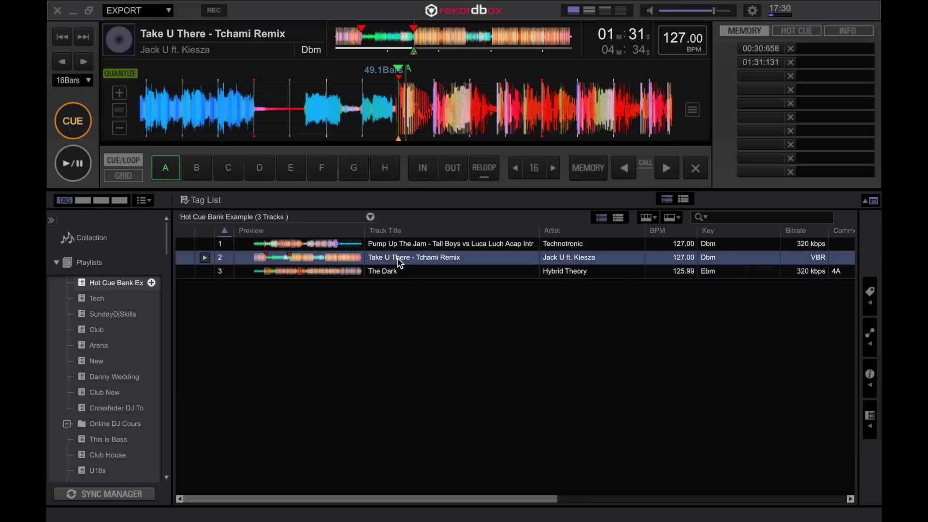
# Open HISTORY 2015-03-14 (7) from the list of playlists containing the track and browse its tracks
pyautogui.click(371, 217)
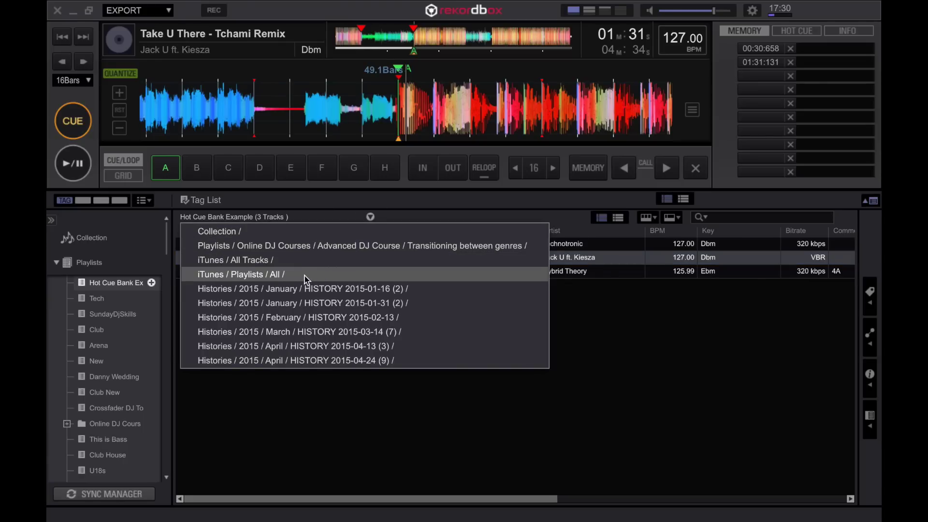
pyautogui.click(356, 332)
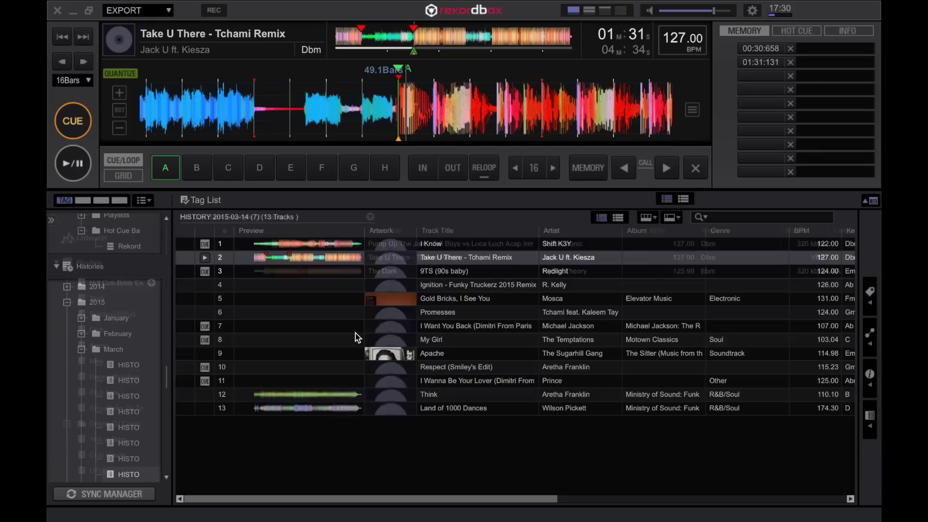
pyautogui.click(449, 270)
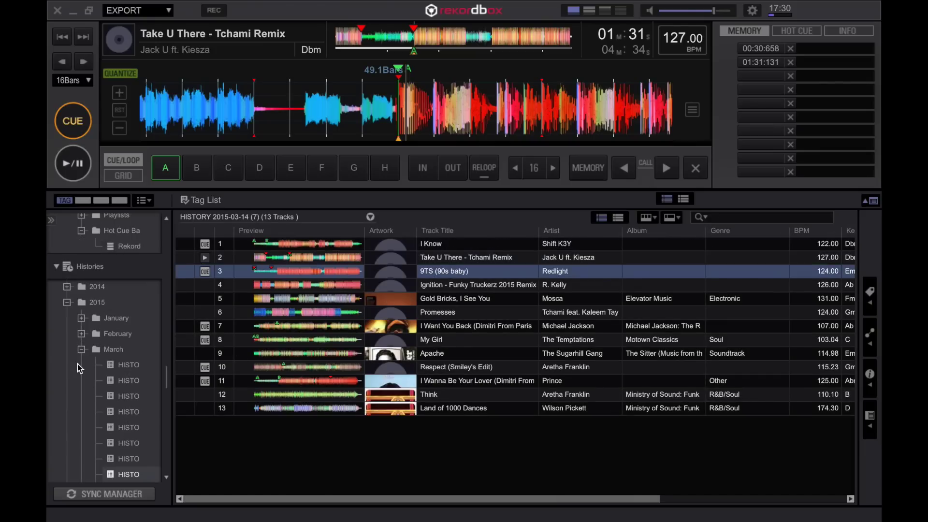
pyautogui.click(448, 247)
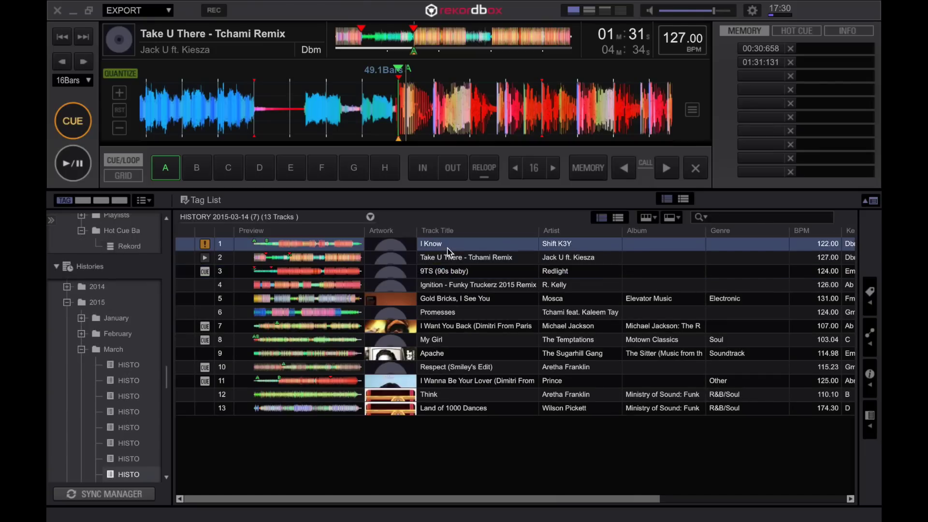
pyautogui.press('Down')
pyautogui.press('Down')
pyautogui.press('Down')
pyautogui.press('Down')
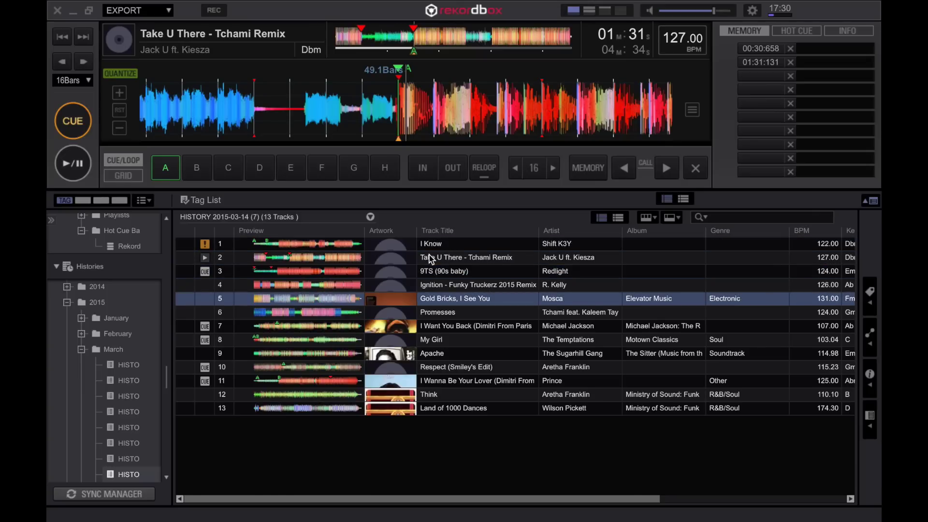
pyautogui.click(370, 217)
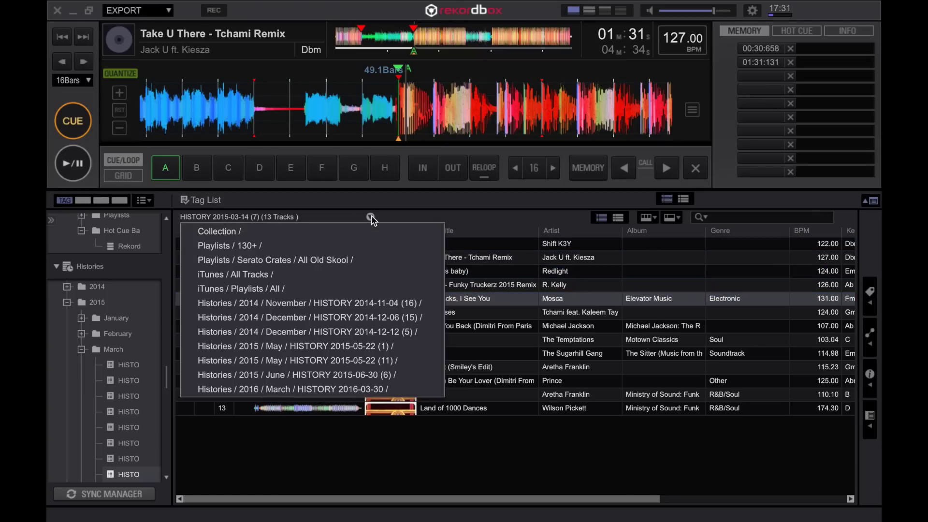
pyautogui.click(298, 303)
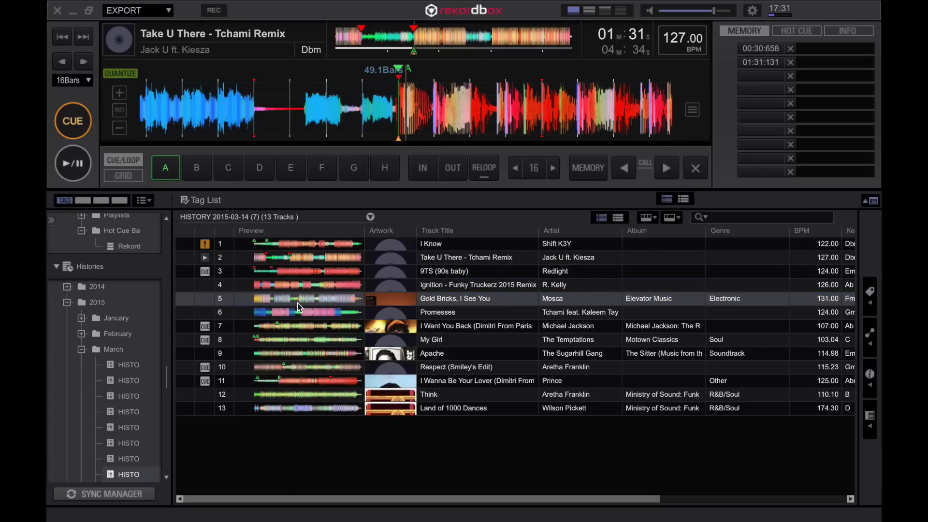
pyautogui.click(453, 355)
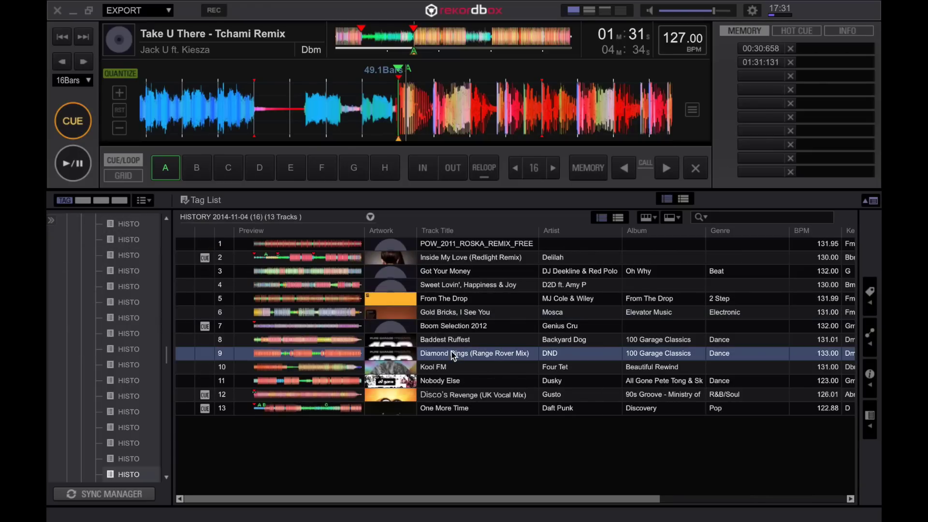
pyautogui.press('Up')
pyautogui.press('Up')
pyautogui.press('Up')
pyautogui.press('Up')
pyautogui.press('Down')
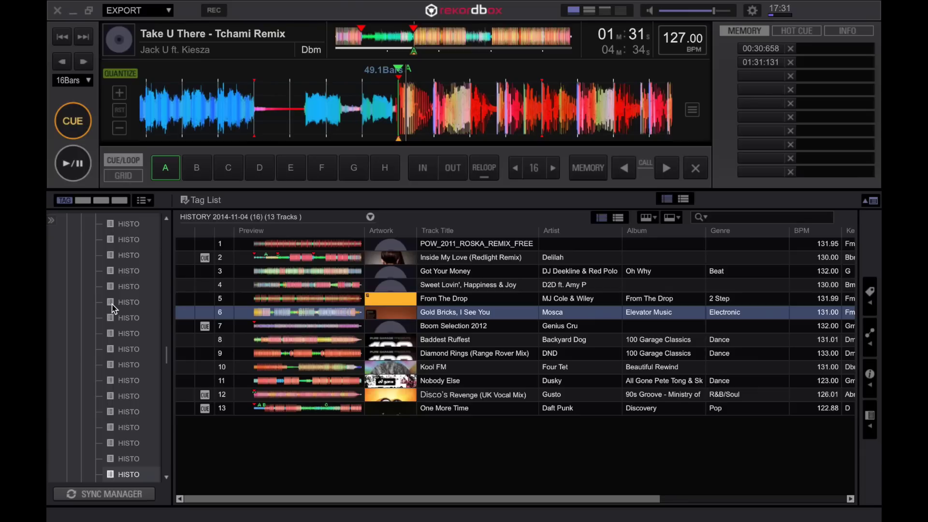
# Show the Track Filter panel and start playing Inside My Love (Redlight Remix) on the deck
pyautogui.click(670, 217)
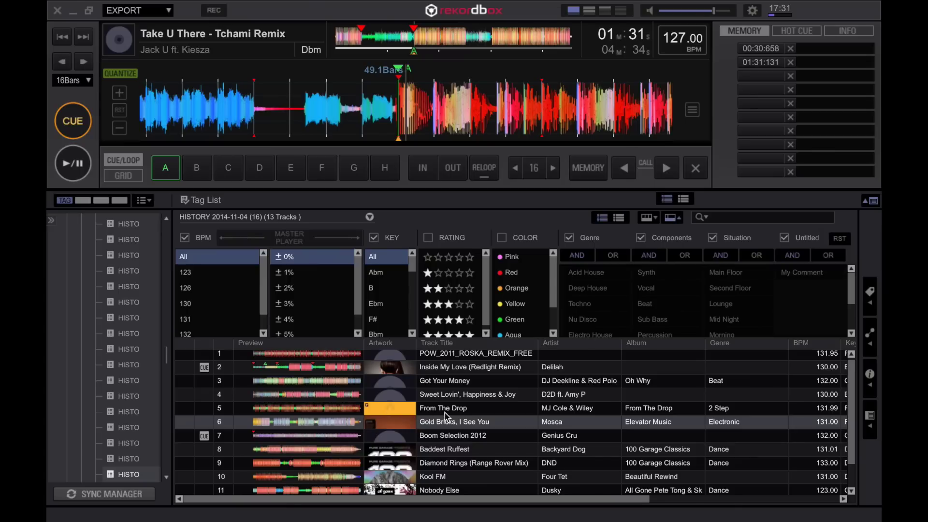
pyautogui.click(454, 371)
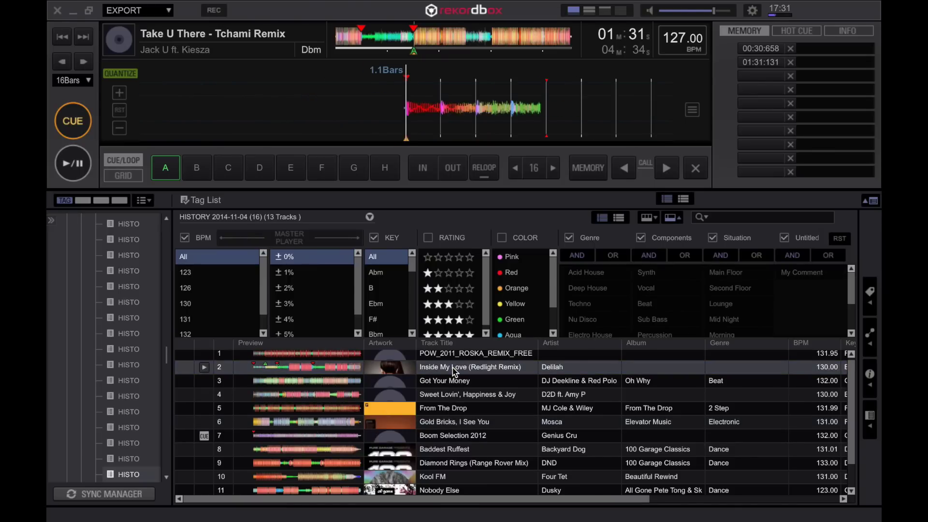
pyautogui.press('space')
# Filter the list to match the master player's 130 BPM and Bbm key, with rating on and ±6% BPM range
pyautogui.click(269, 241)
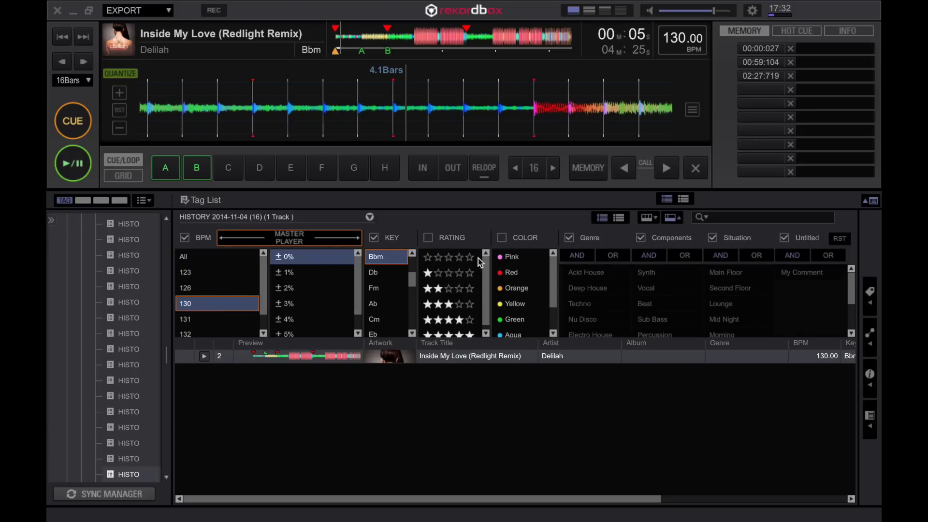
pyautogui.click(428, 238)
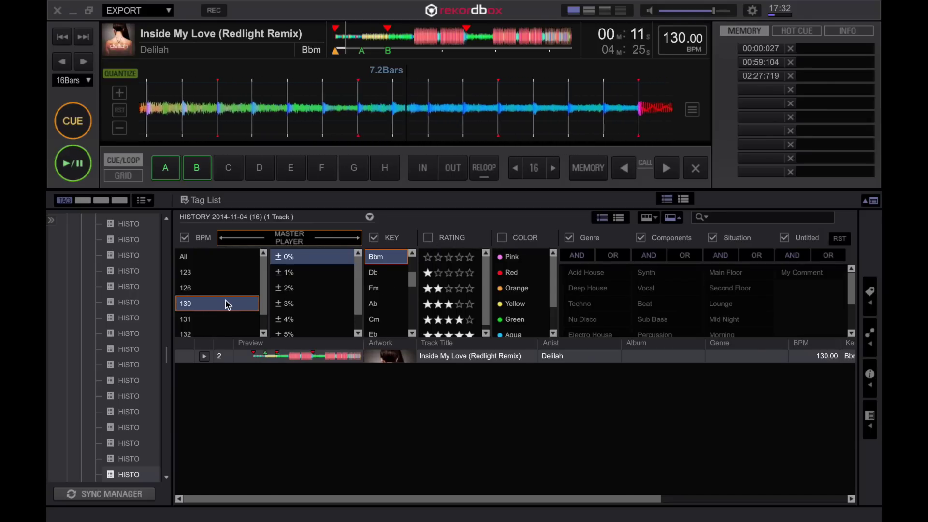
pyautogui.press('XF86AudioRaiseVolume')
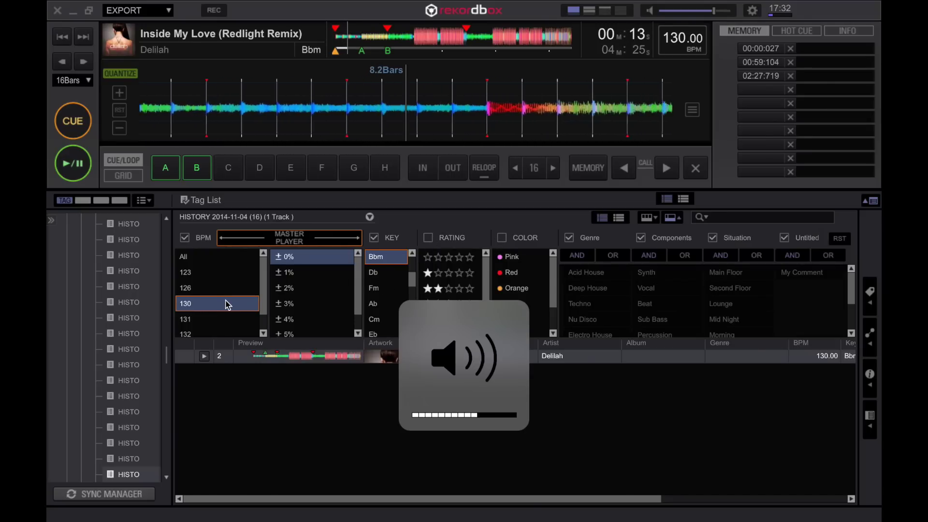
pyautogui.scroll(-1, 313, 298)
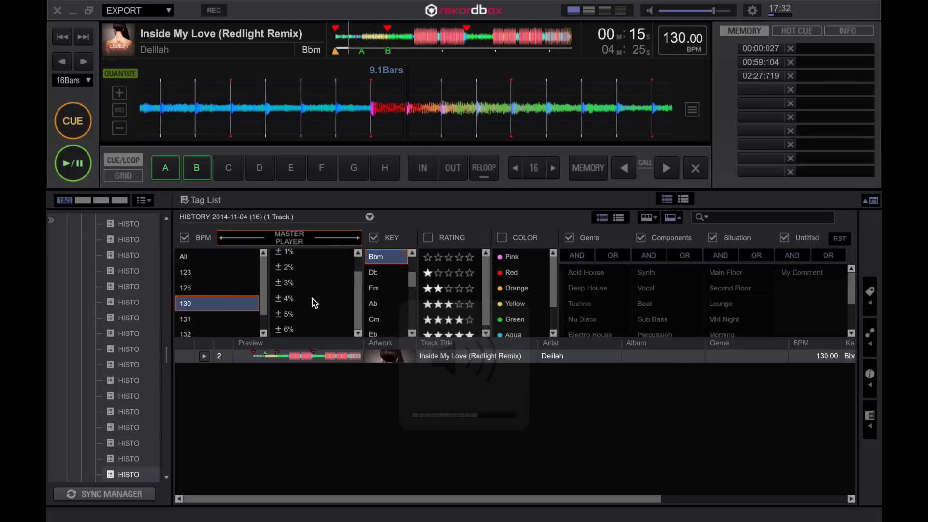
pyautogui.click(300, 330)
pyautogui.scroll(15, 145, 310)
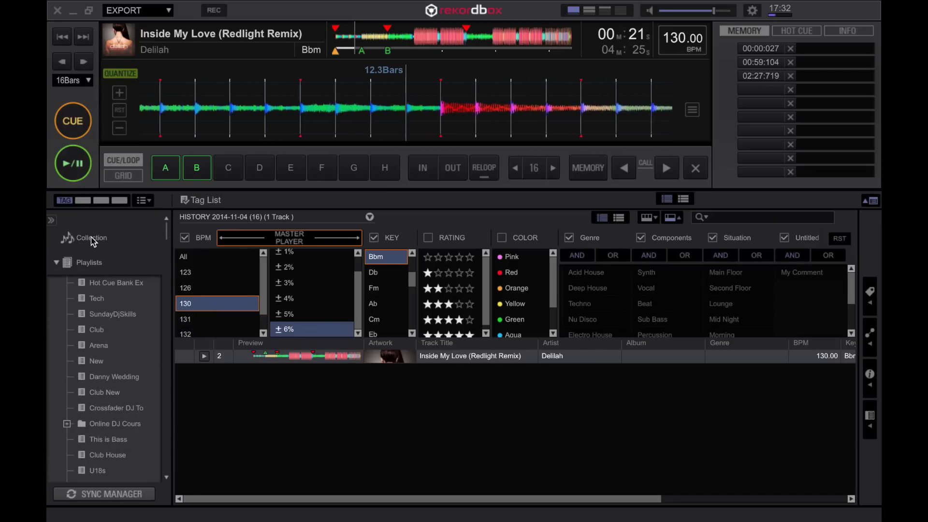
# Show the whole Collection and match it to the master player's BPM and key, stepping through the results
pyautogui.click(92, 238)
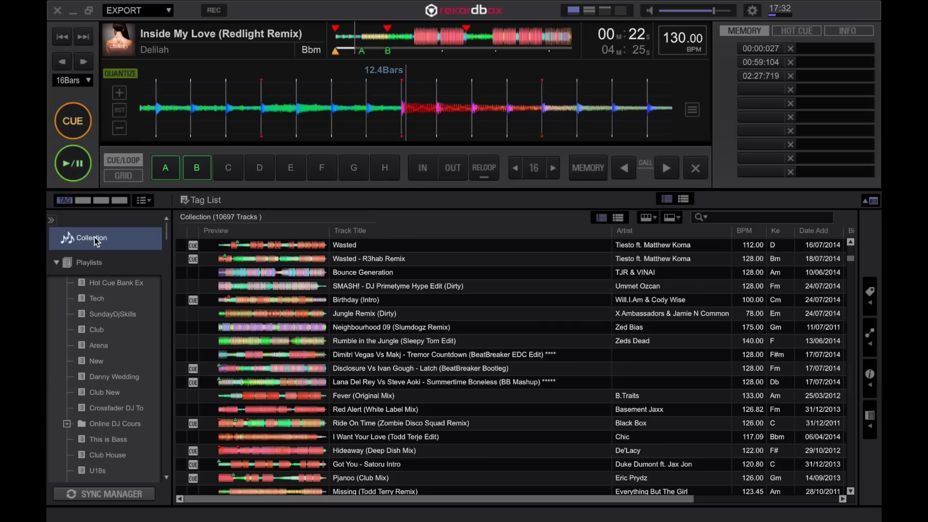
pyautogui.click(676, 213)
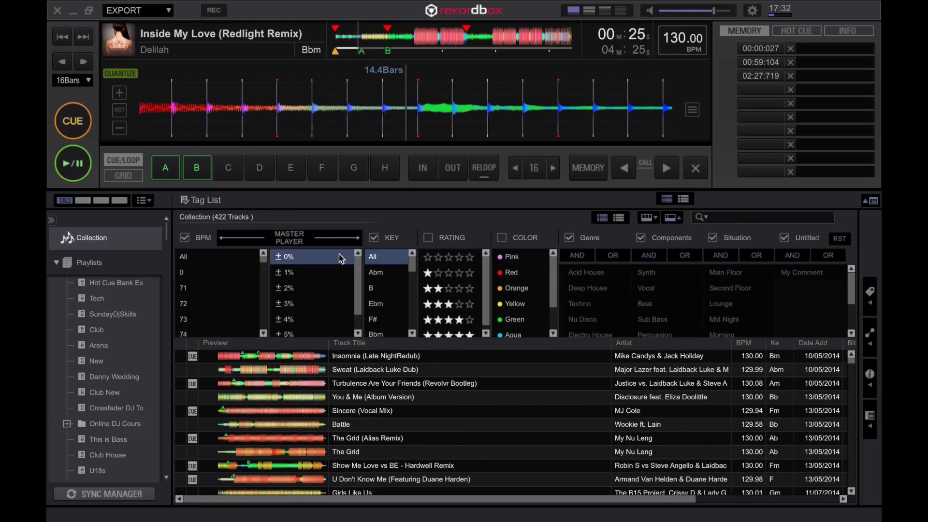
pyautogui.click(315, 233)
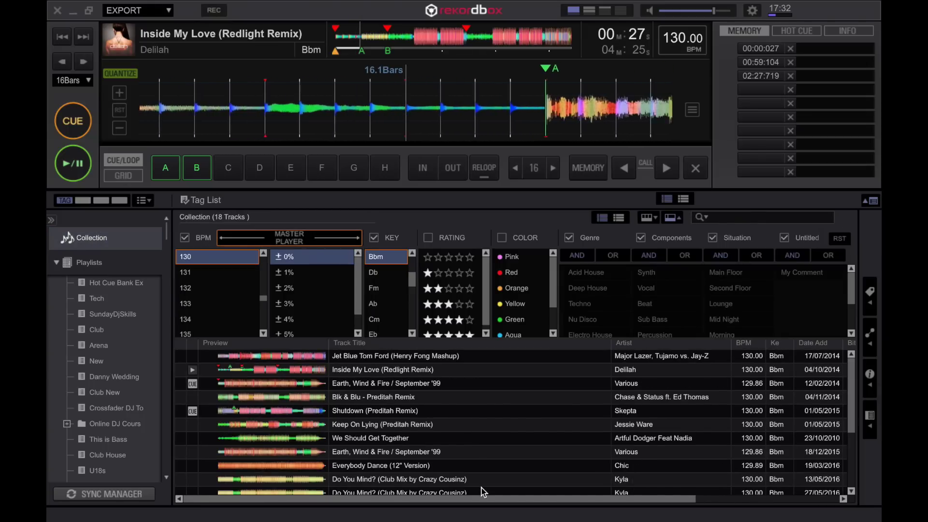
pyautogui.scroll(-3, 484, 491)
pyautogui.scroll(3, 484, 491)
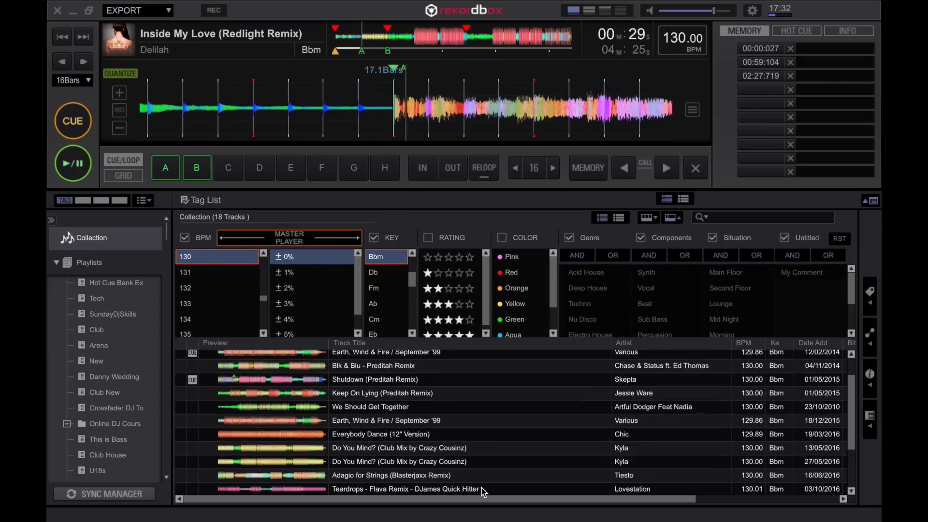
pyautogui.click(780, 379)
pyautogui.press('Down')
pyautogui.press('Down')
pyautogui.press('Down')
pyautogui.press('Down')
pyautogui.press('Down')
pyautogui.press('Down')
pyautogui.press('Down')
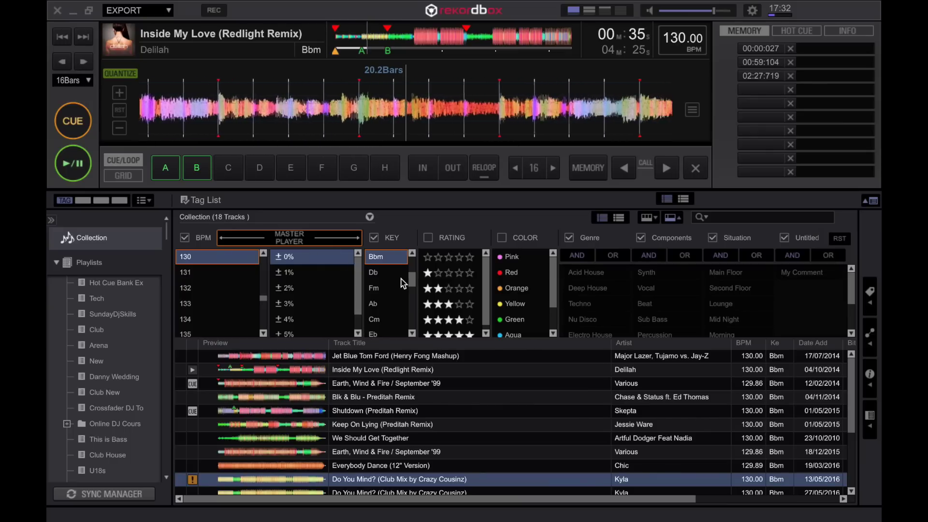
# Widen the BPM tolerance to ±6%, browse the matches such as How I Feel (Diggy Mix), and pause playback
pyautogui.scroll(-1, 309, 302)
pyautogui.click(294, 330)
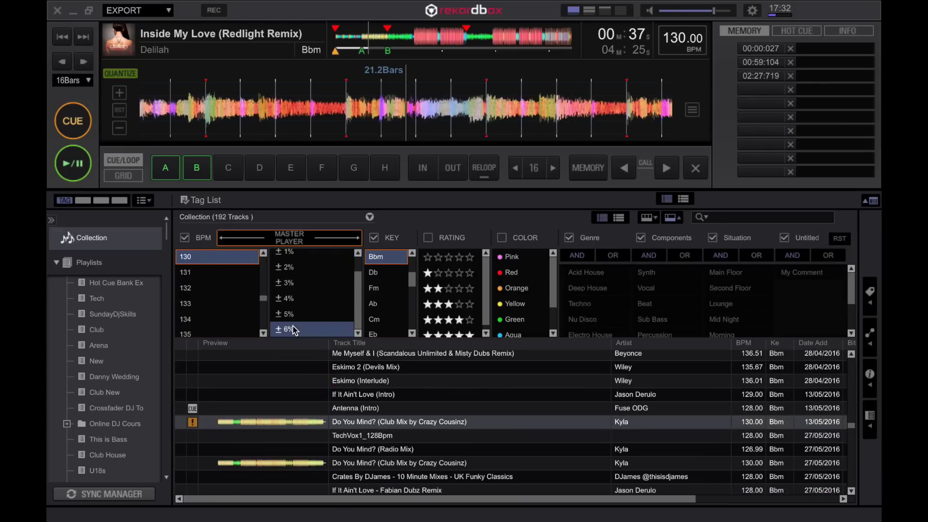
pyautogui.scroll(-8, 836, 441)
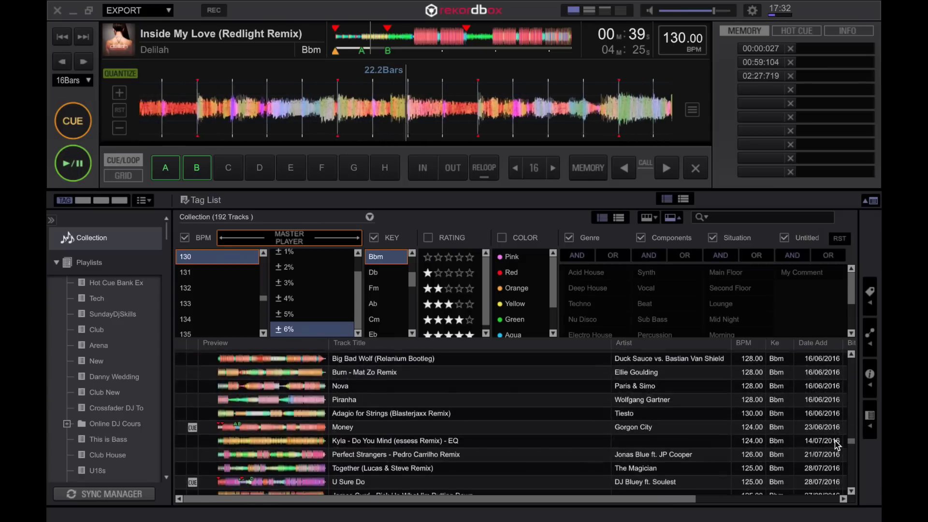
pyautogui.scroll(15, 797, 420)
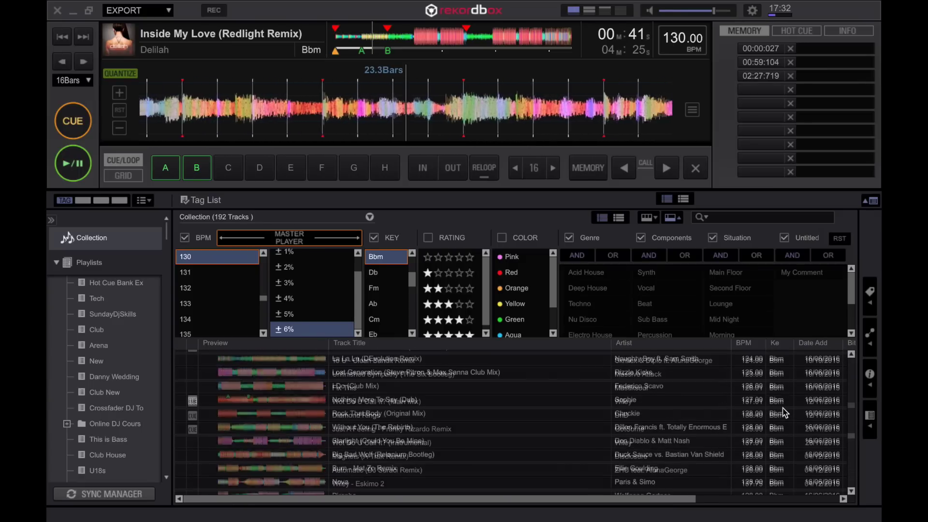
pyautogui.scroll(15, 783, 412)
pyautogui.click(751, 384)
pyautogui.click(667, 426)
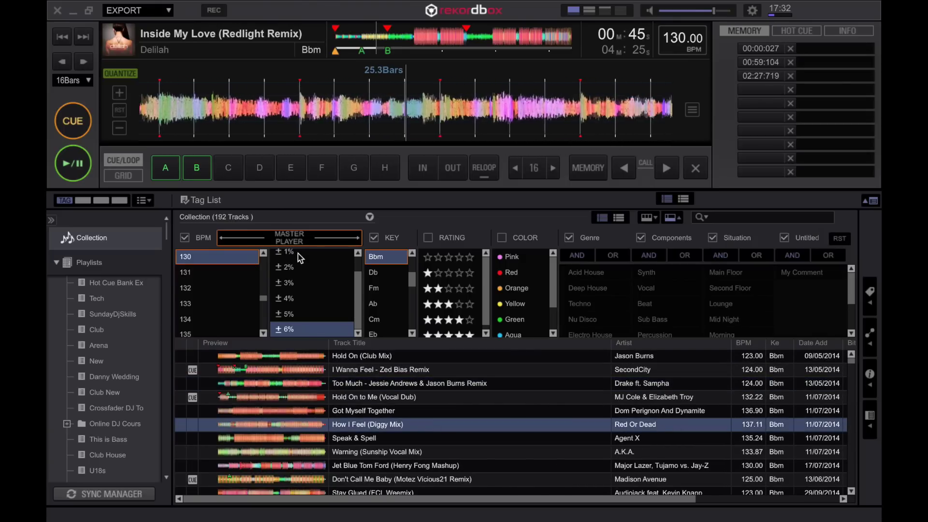
pyautogui.press('space')
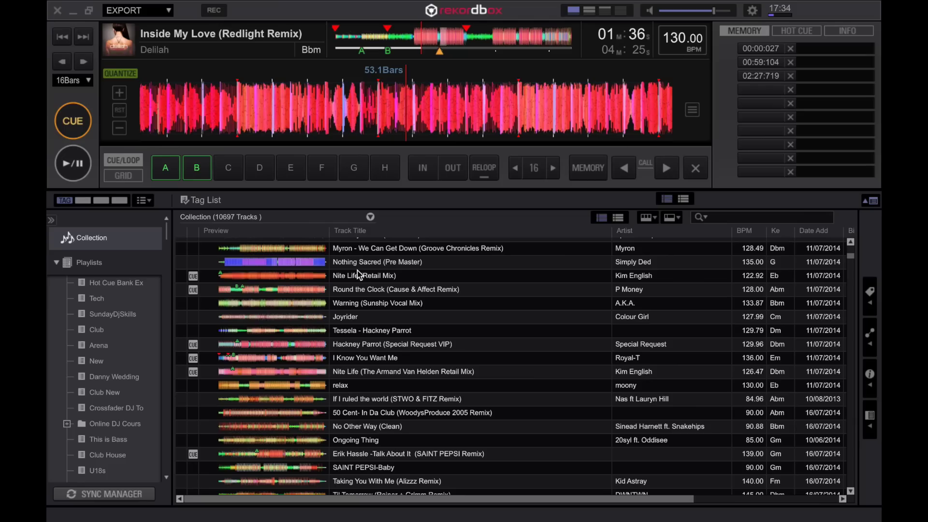
# Set a 16-beat loop at about 01:28 and store it as a memory loop
pyautogui.click(440, 41)
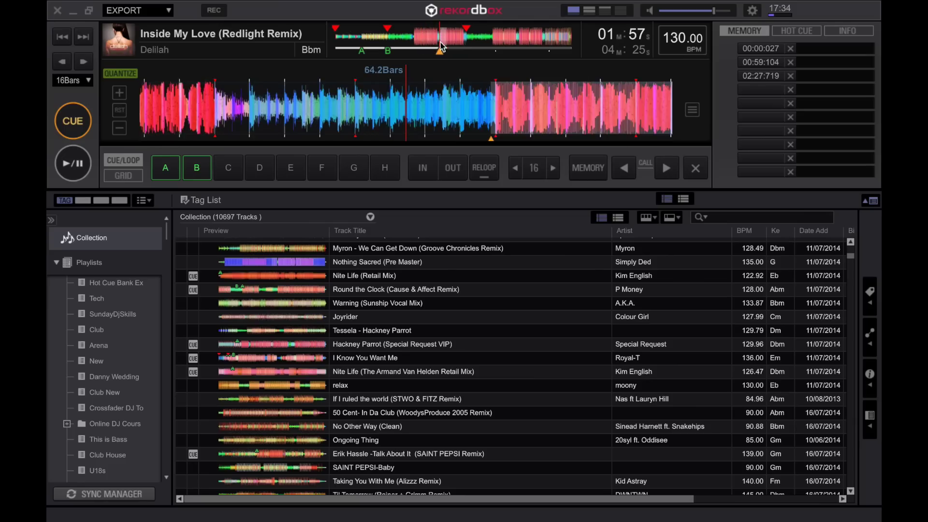
pyautogui.click(413, 41)
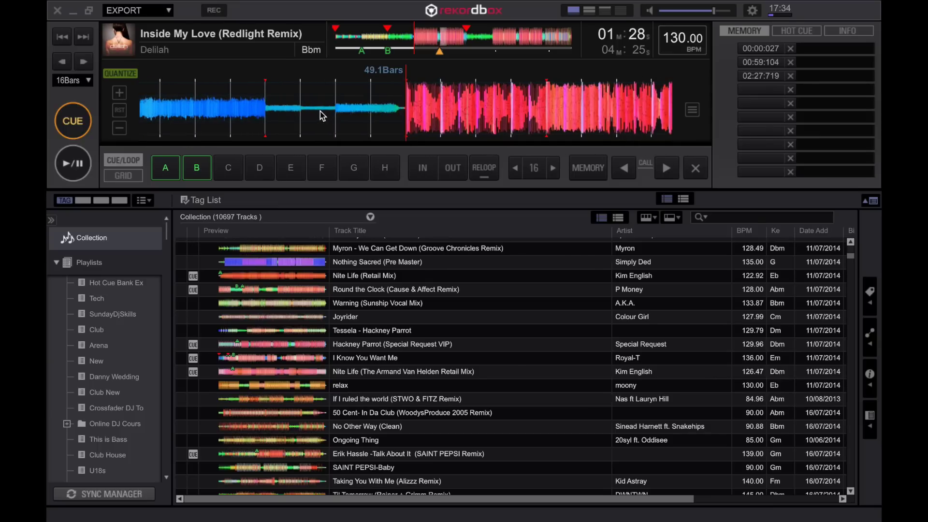
pyautogui.click(533, 168)
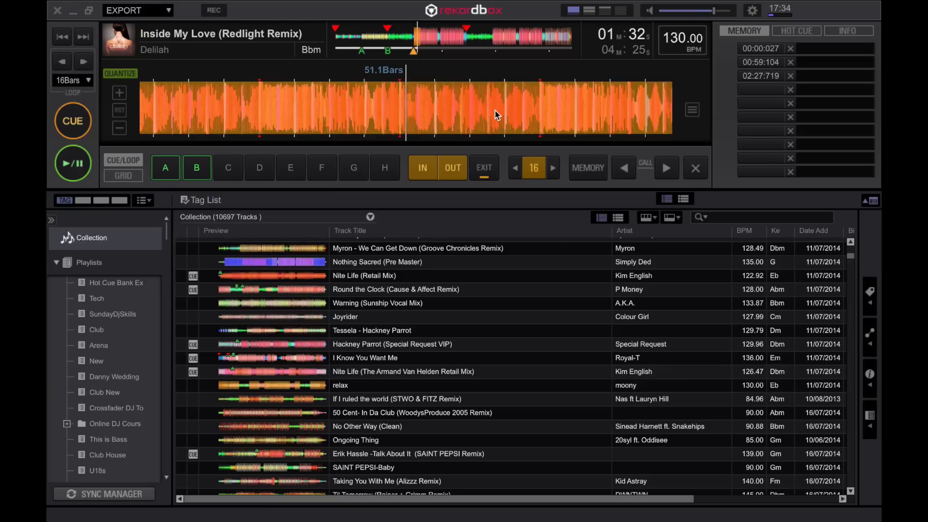
pyautogui.press('m')
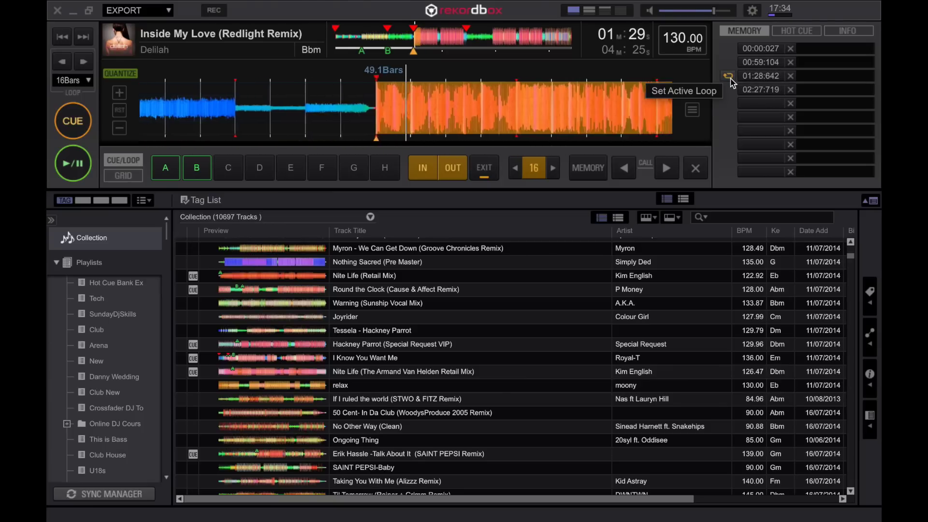
pyautogui.click(534, 168)
# Recall the stored 01:28:642 memory loop and make it the track's active loop
pyautogui.click(624, 167)
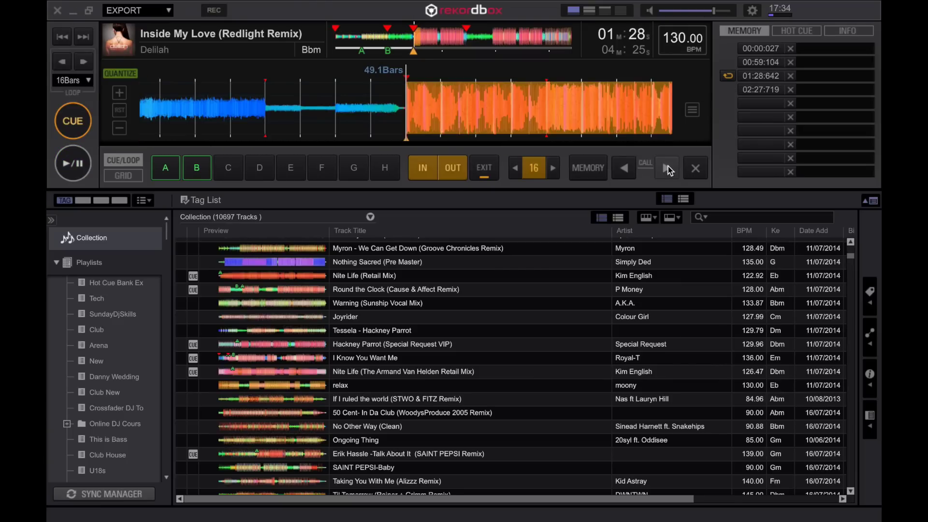
pyautogui.click(666, 168)
pyautogui.click(627, 166)
pyautogui.click(667, 169)
pyautogui.click(624, 168)
pyautogui.click(728, 77)
pyautogui.click(534, 167)
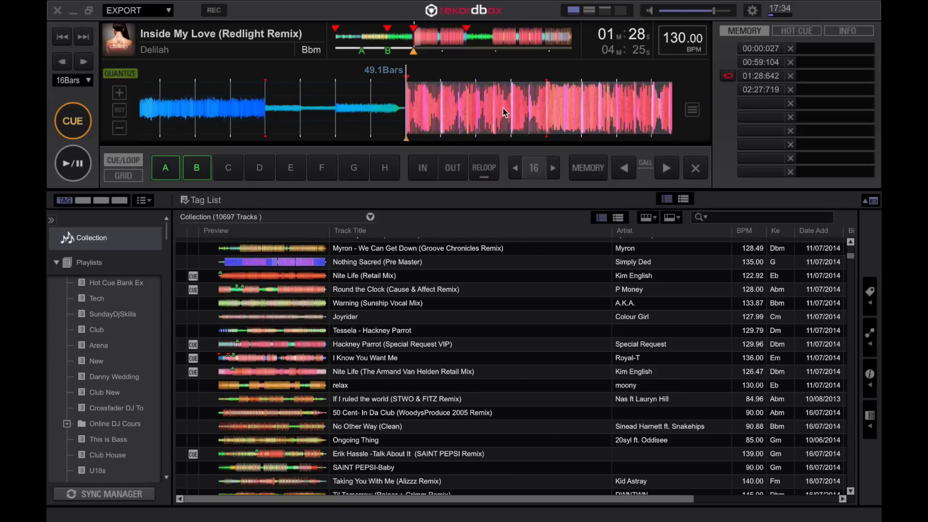
# Scrub back to about 01:26, play into the active loop, and pause inside it at about 01:32
pyautogui.moveTo(422, 99); pyautogui.dragTo(548, 99)
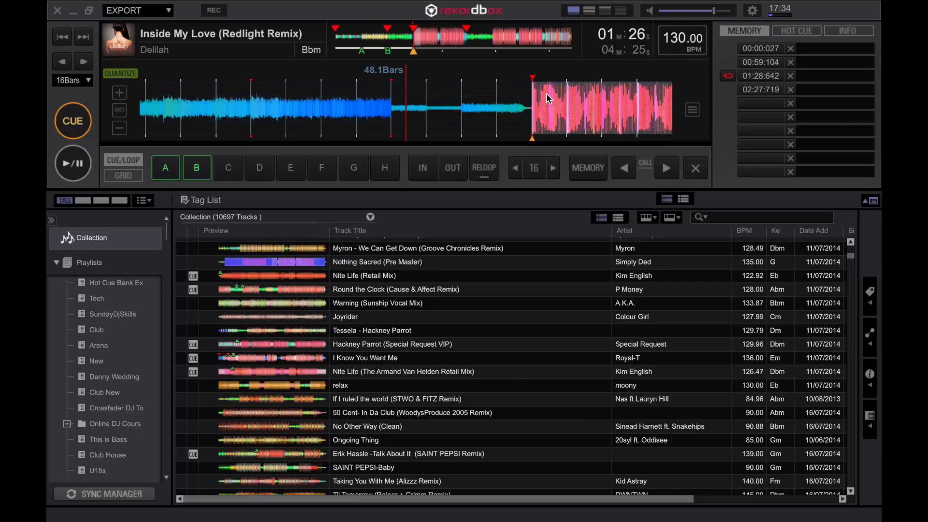
pyautogui.press('space')
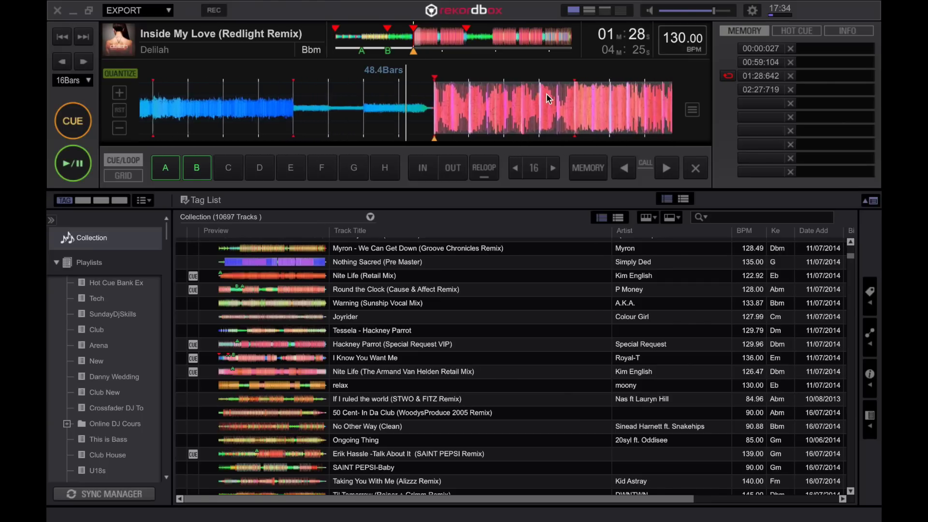
pyautogui.press('l')
pyautogui.press('XF86AudioRaiseVolume')
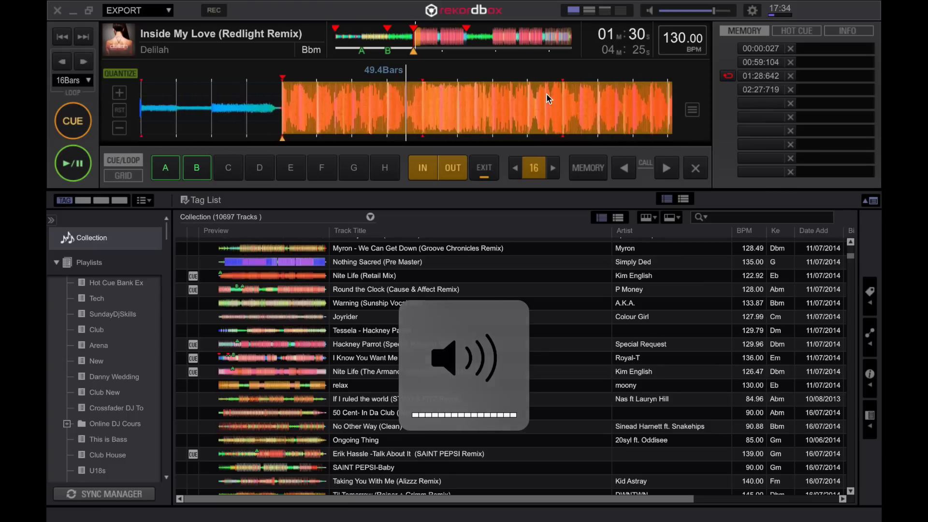
pyautogui.press('space')
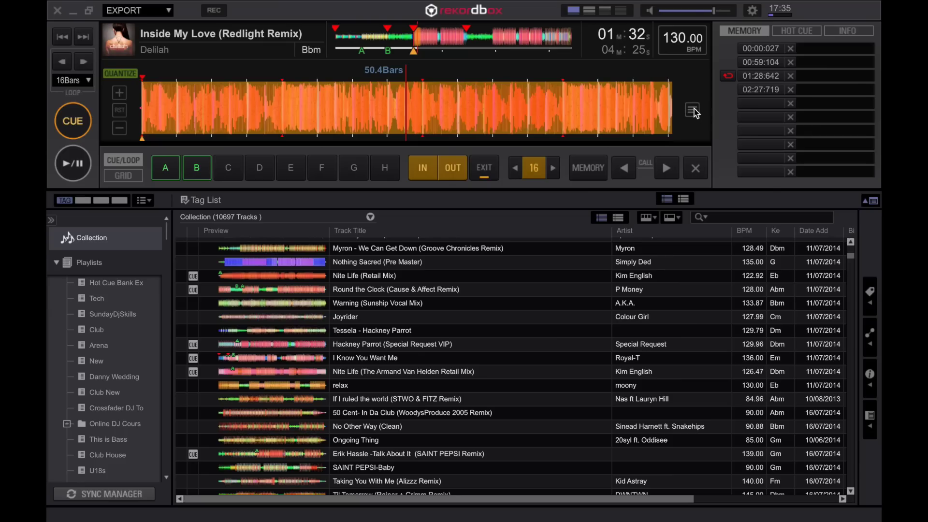
# Export the active loop as a WAV file with _Loop appended to its name
pyautogui.click(692, 110)
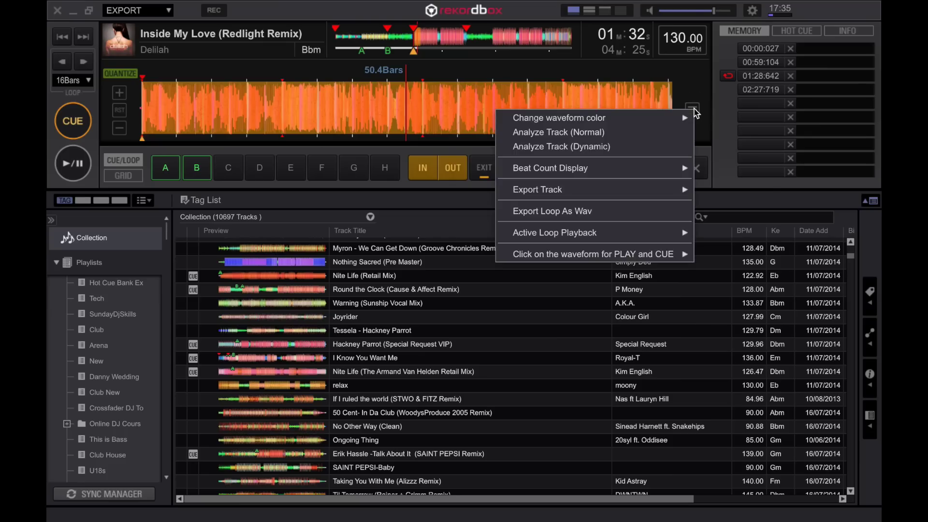
pyautogui.click(593, 212)
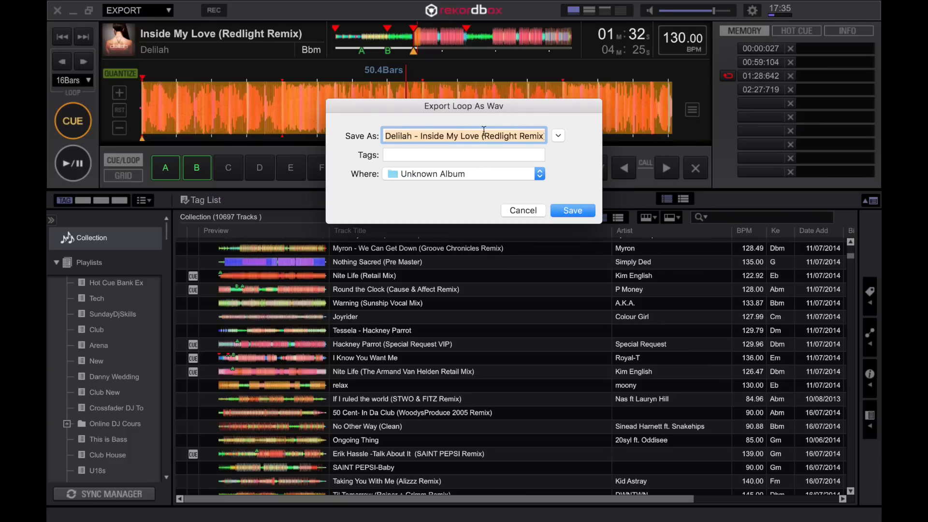
pyautogui.press('Right')
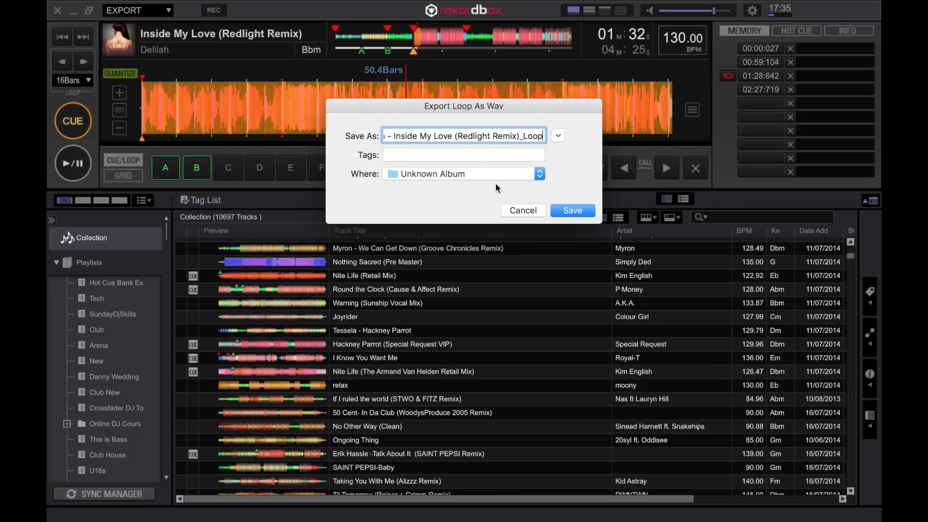
pyautogui.click(572, 211)
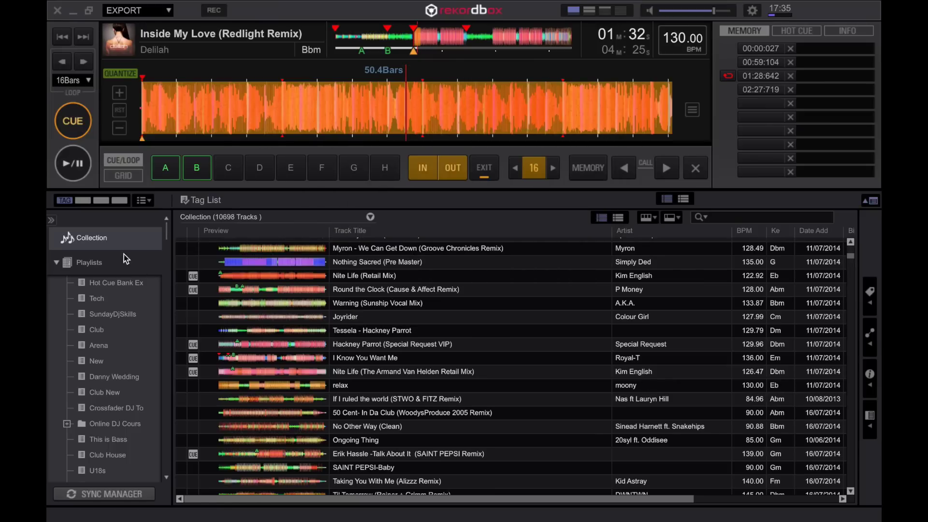
# Sort the collection newest-first by Date Added, then load and play Inside My Love (Redlight Remix)_Loop
pyautogui.click(816, 231)
pyautogui.click(817, 233)
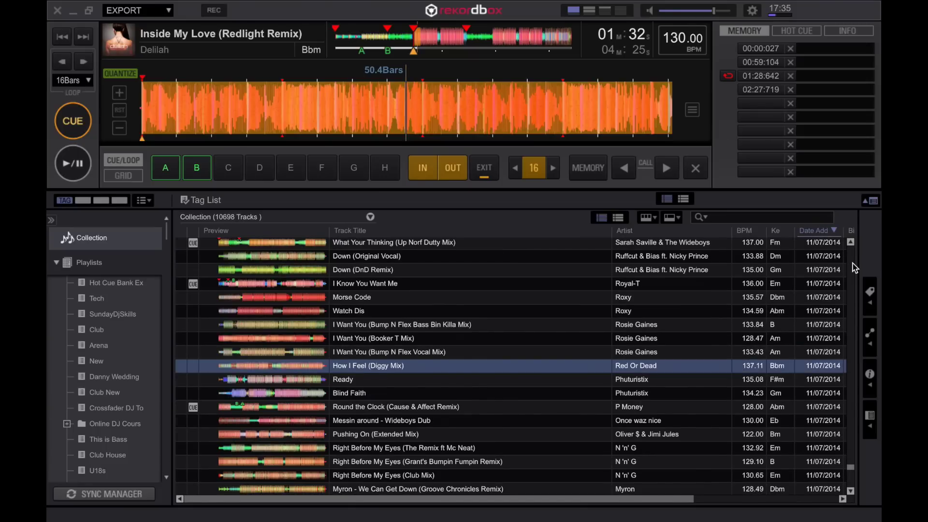
pyautogui.scroll(8, 853, 265)
pyautogui.moveTo(853, 472); pyautogui.dragTo(849, 245)
pyautogui.click(474, 246)
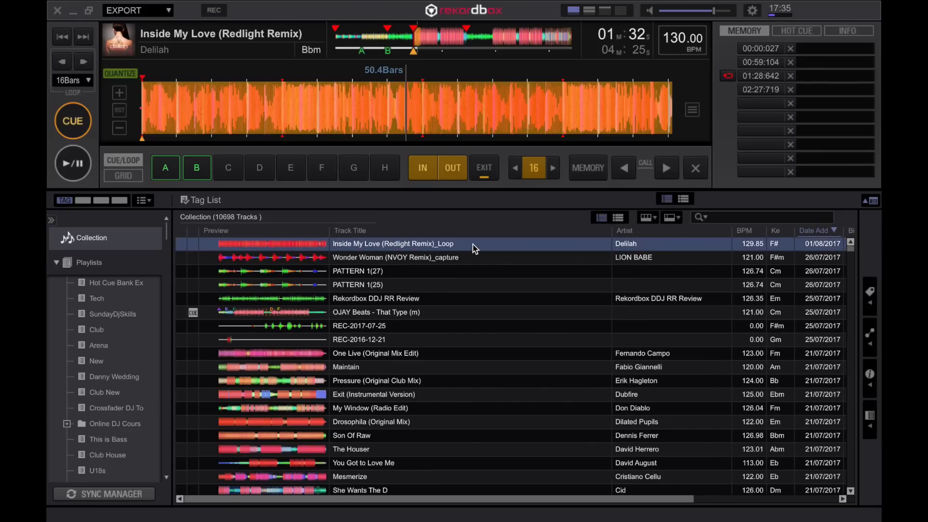
pyautogui.doubleClick(474, 247)
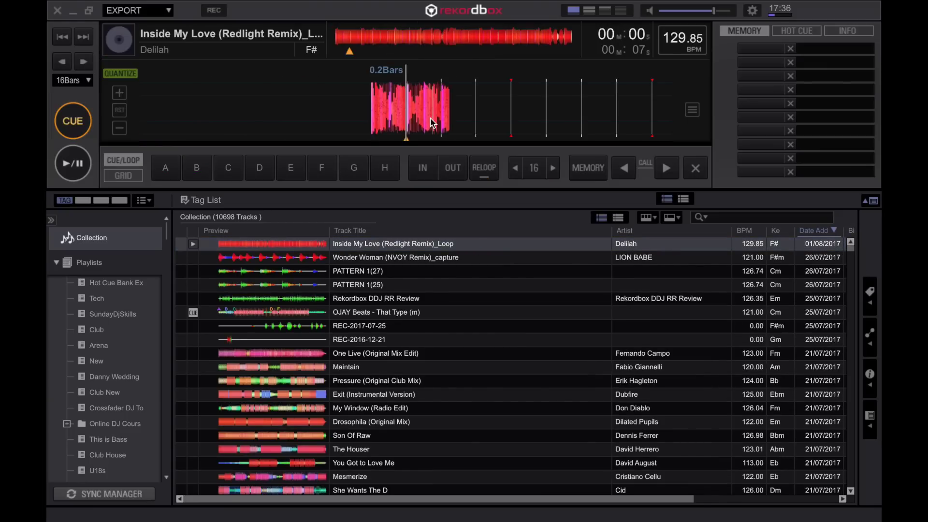
pyautogui.press('space')
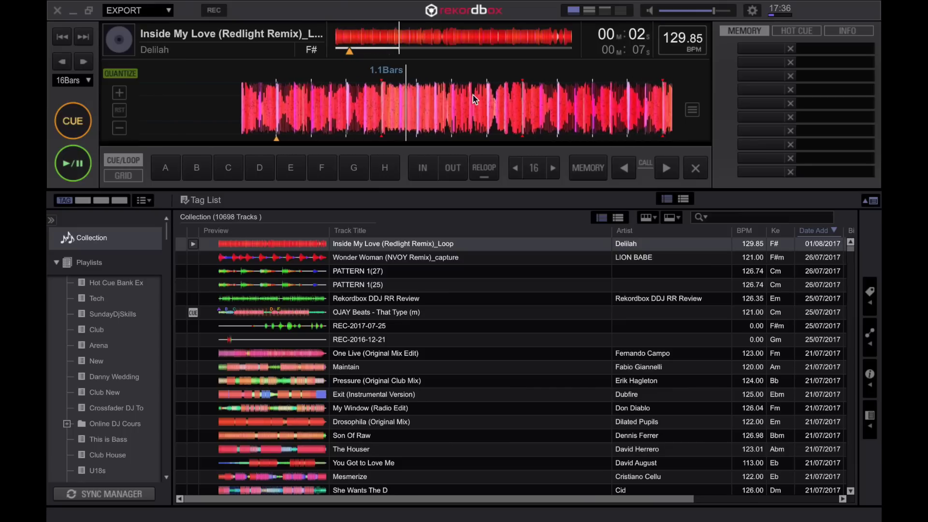